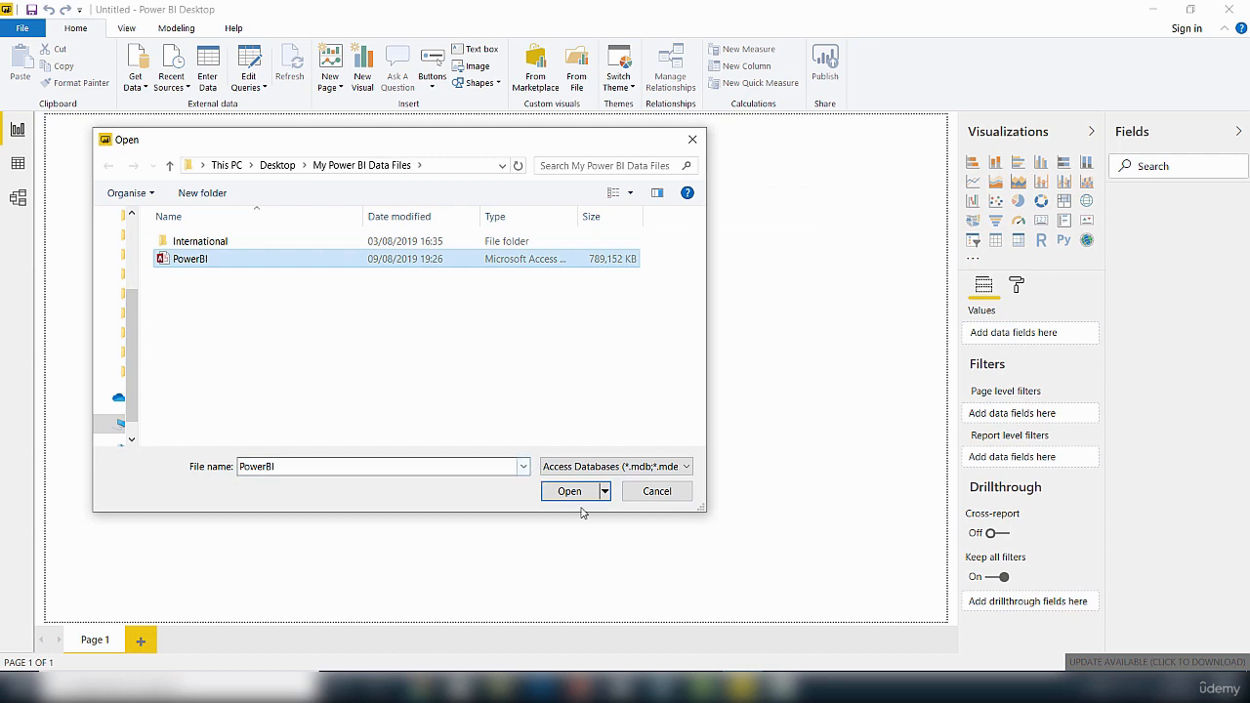
Load the bi_date, bi_geo, bi_manufacturer, bi_product, bi_salesFact and bi_sentiment tables from the PowerBI Access database
click(569, 492)
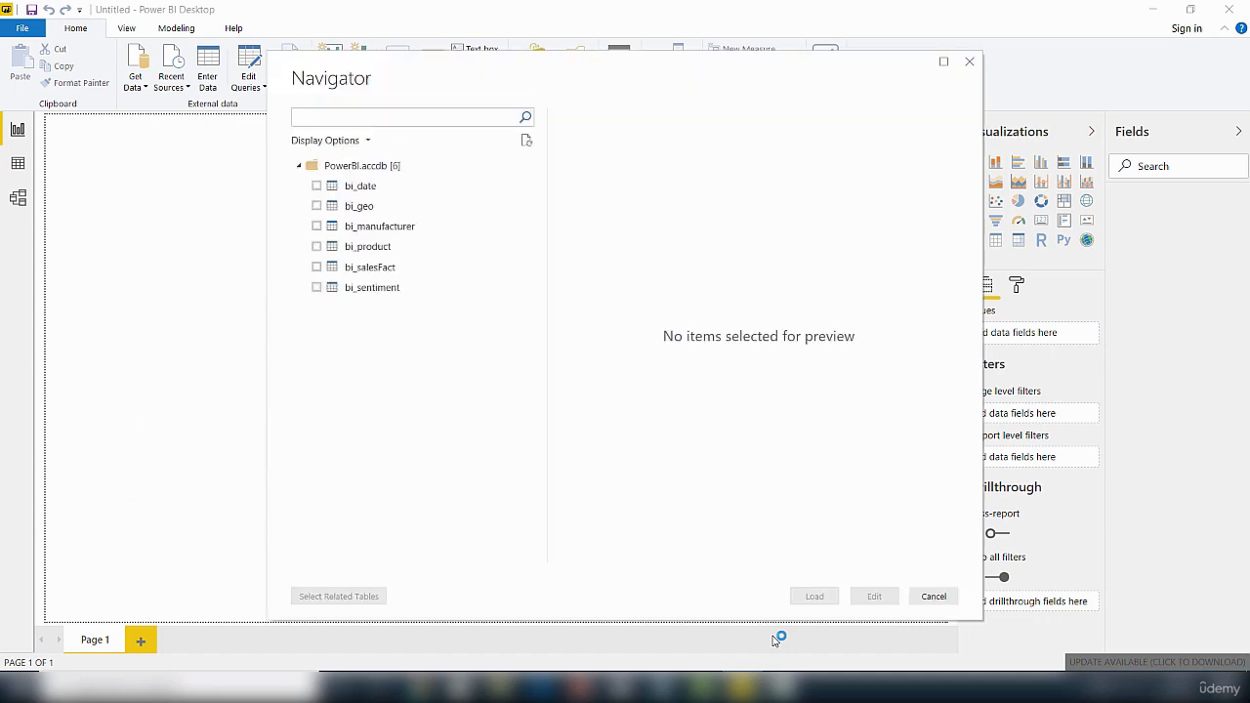
click(317, 185)
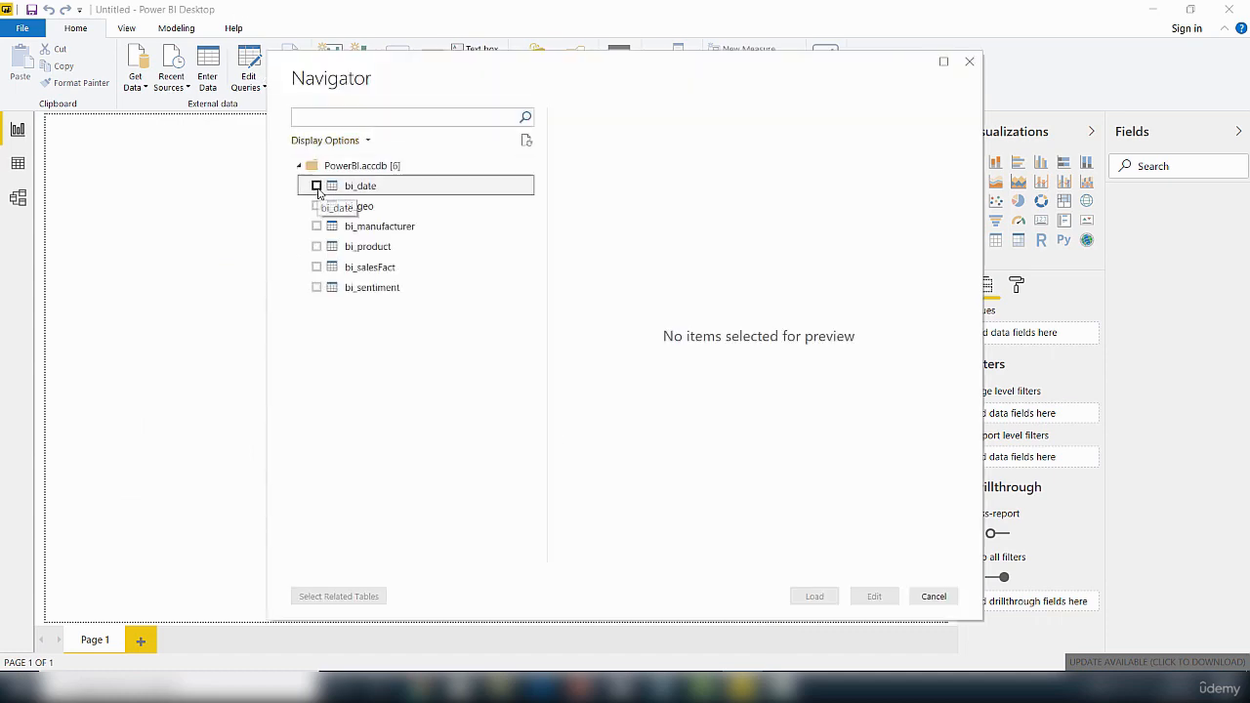
click(317, 226)
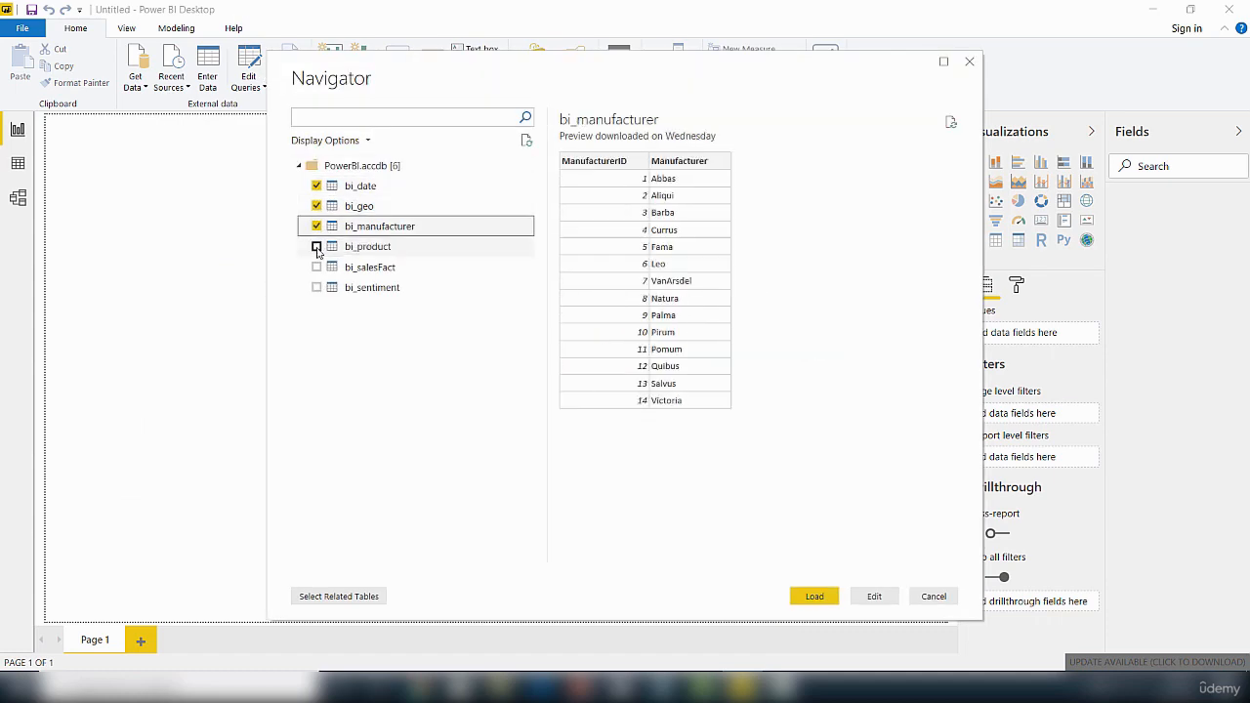
click(317, 246)
click(316, 267)
click(316, 288)
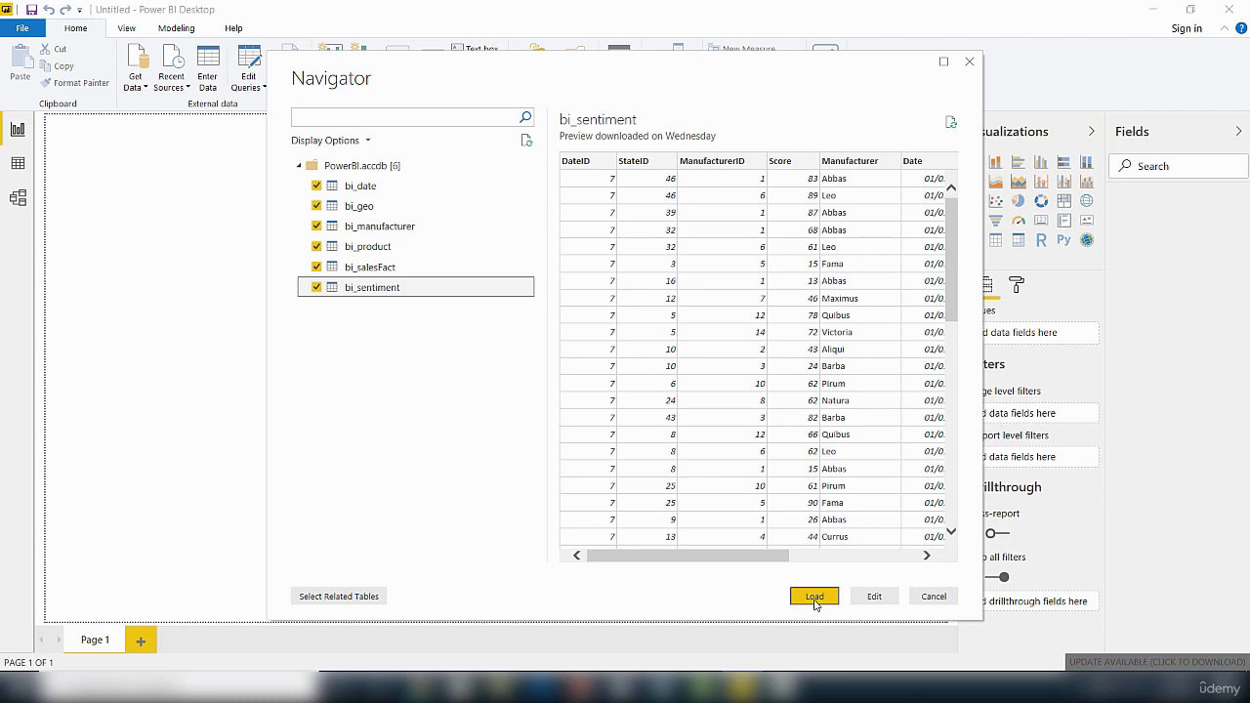
click(816, 602)
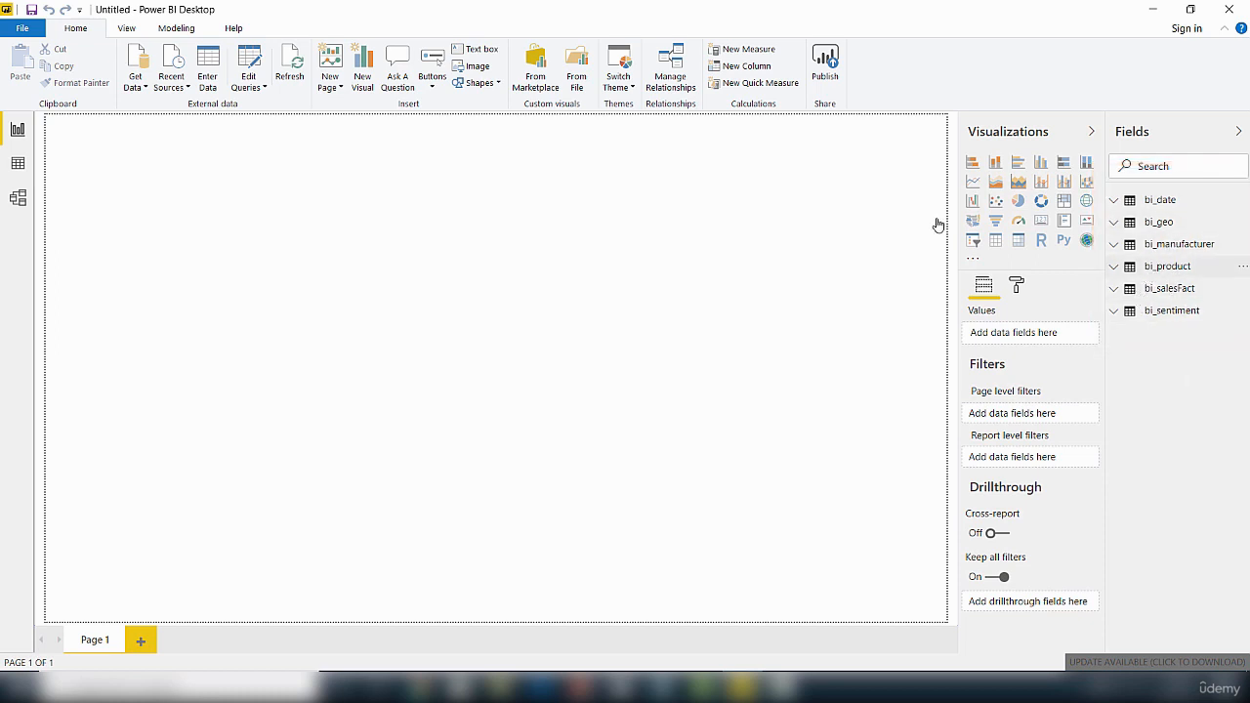
Show the data model diagram and spread out the bi_salesFact, bi_manufacturer and bi_product tables so their relationship lines are clear
click(20, 200)
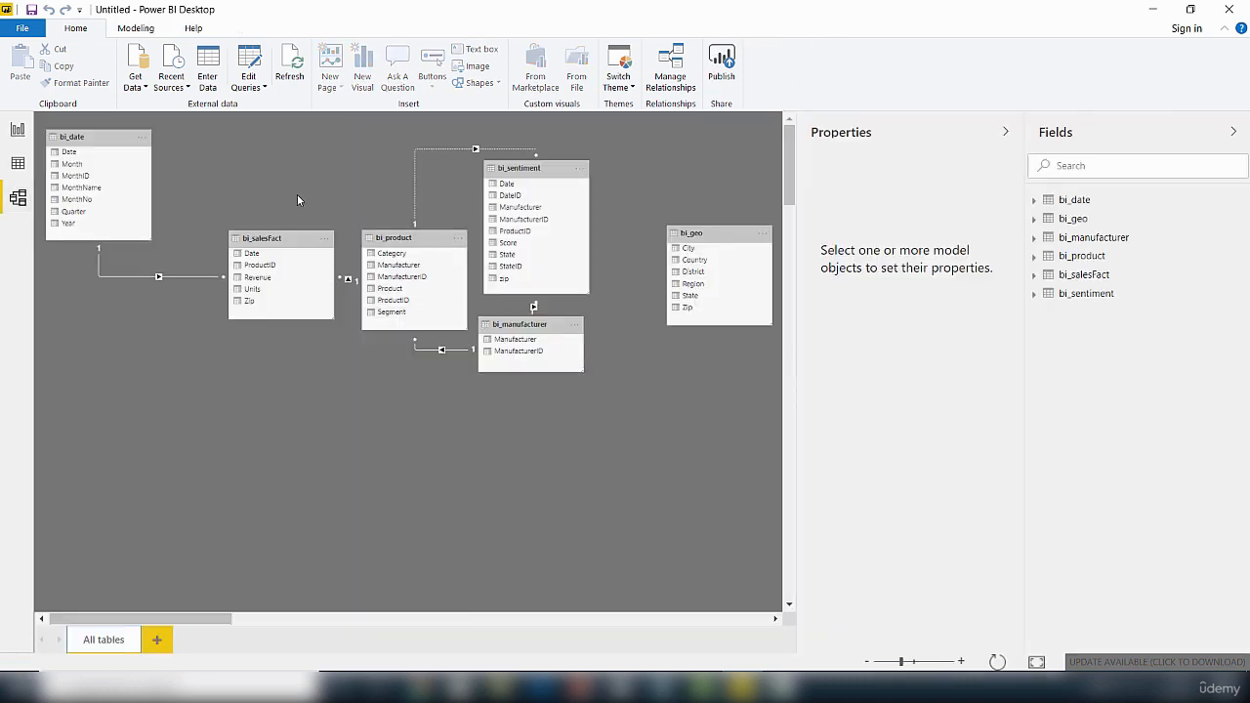
drag(285, 232, 218, 385)
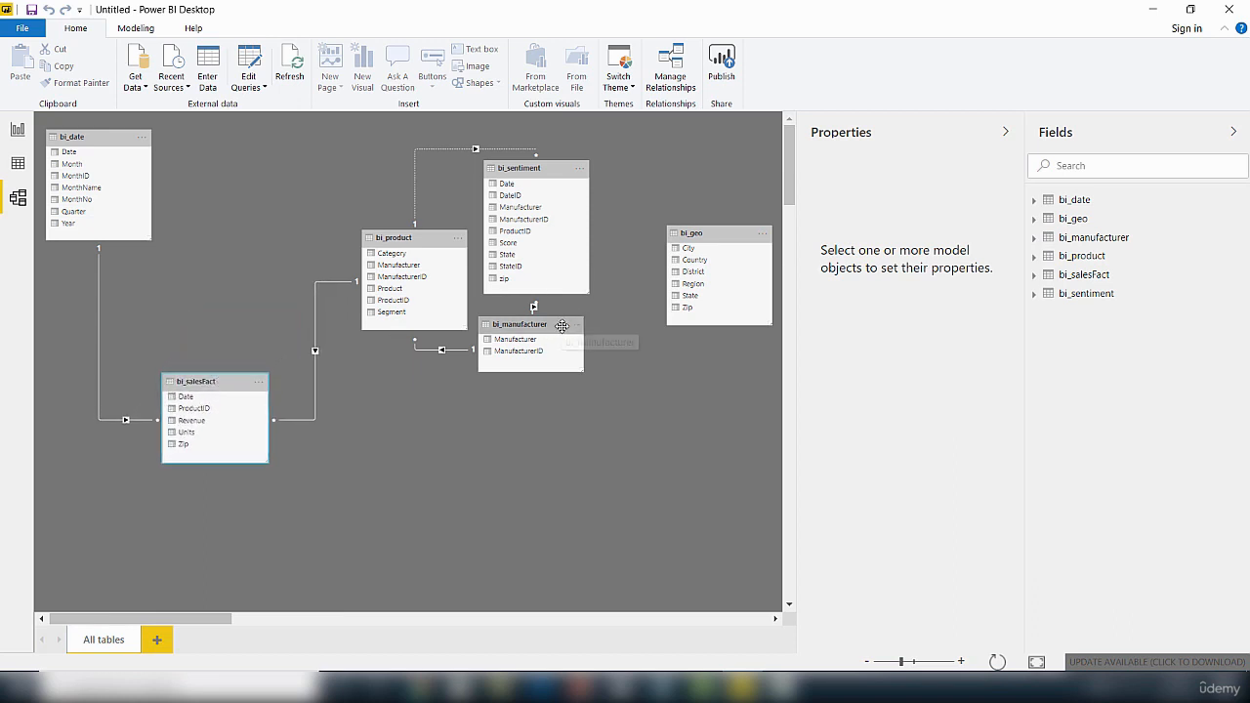
drag(562, 327, 588, 440)
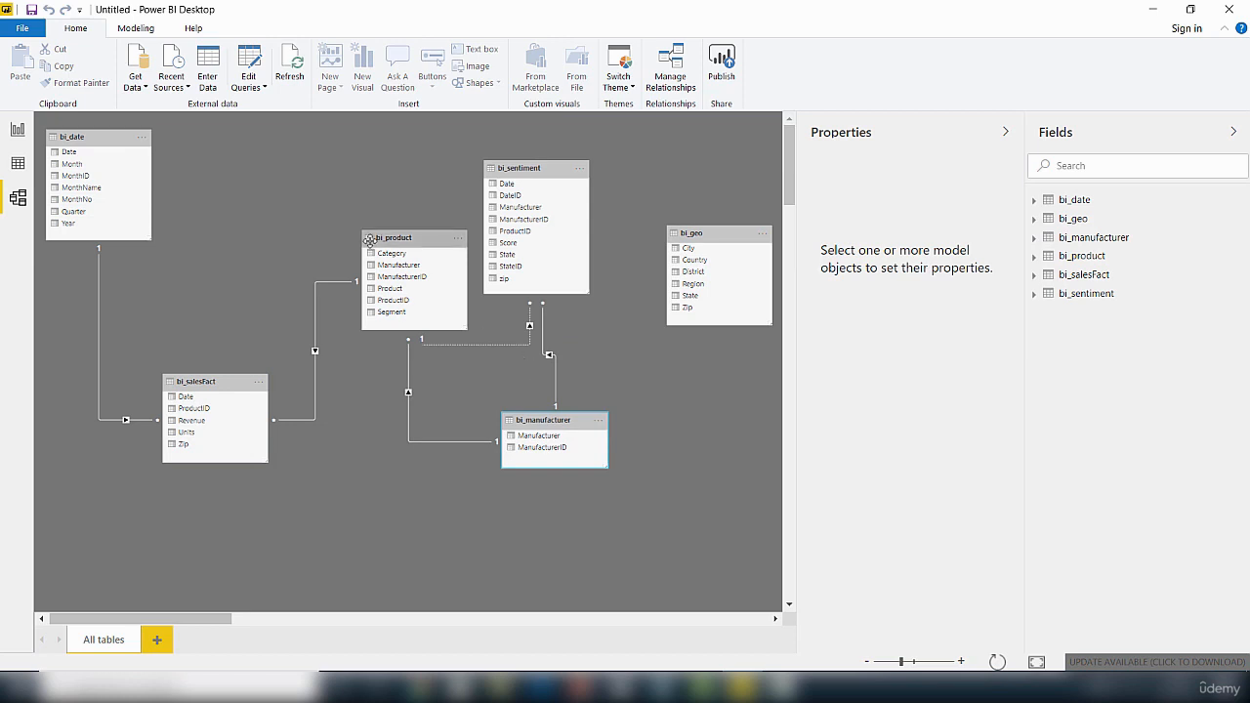
drag(385, 239, 319, 198)
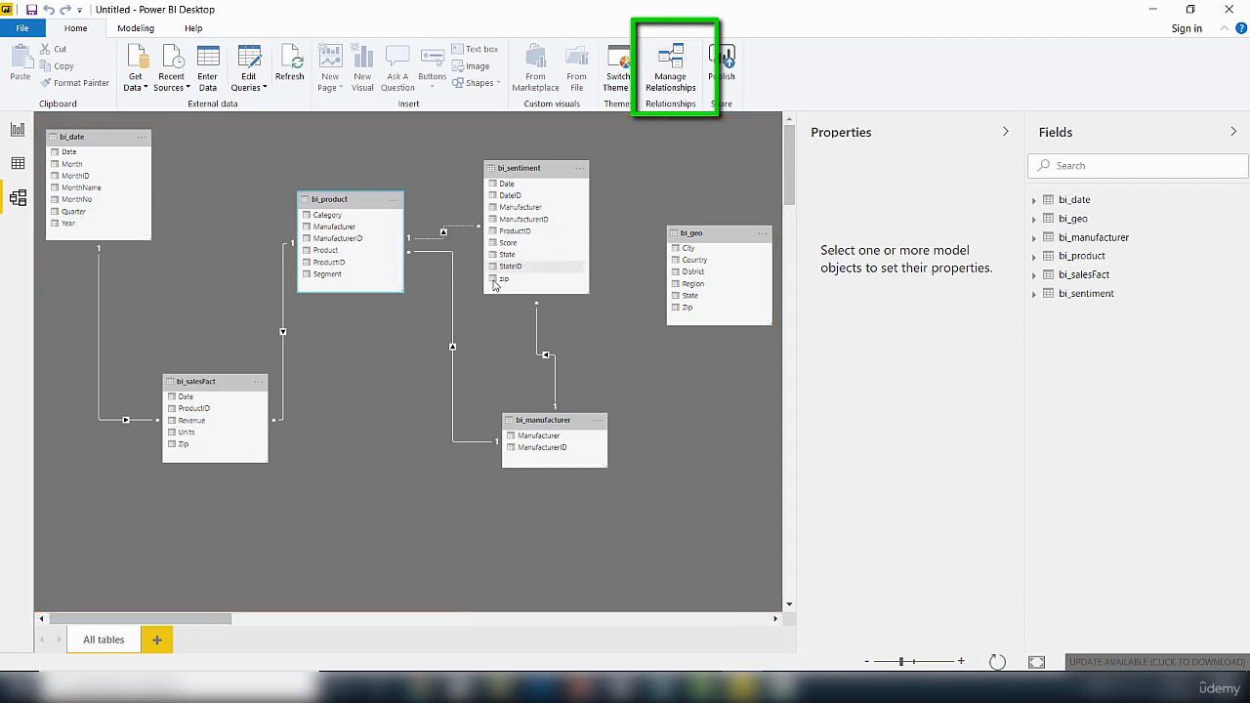
Inspect the properties of the relationship line between bi_product and bi_manufacturer in the diagram, leaving without changes
right_click(454, 293)
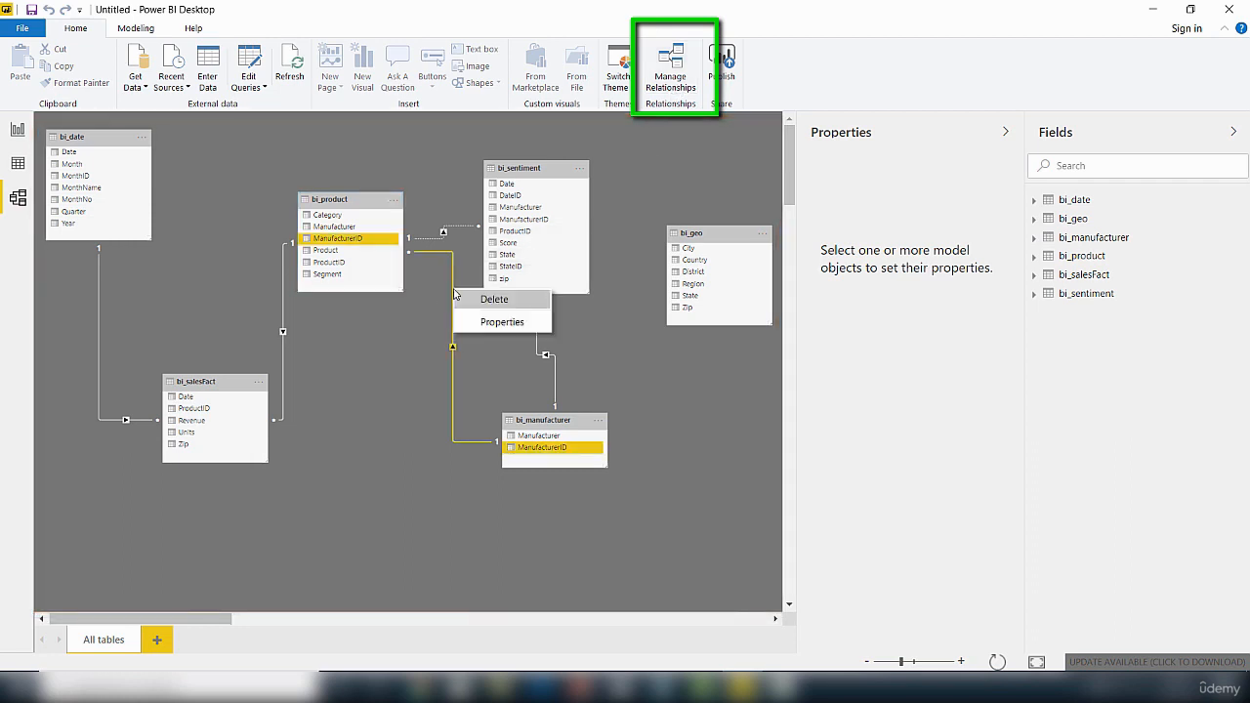
click(491, 325)
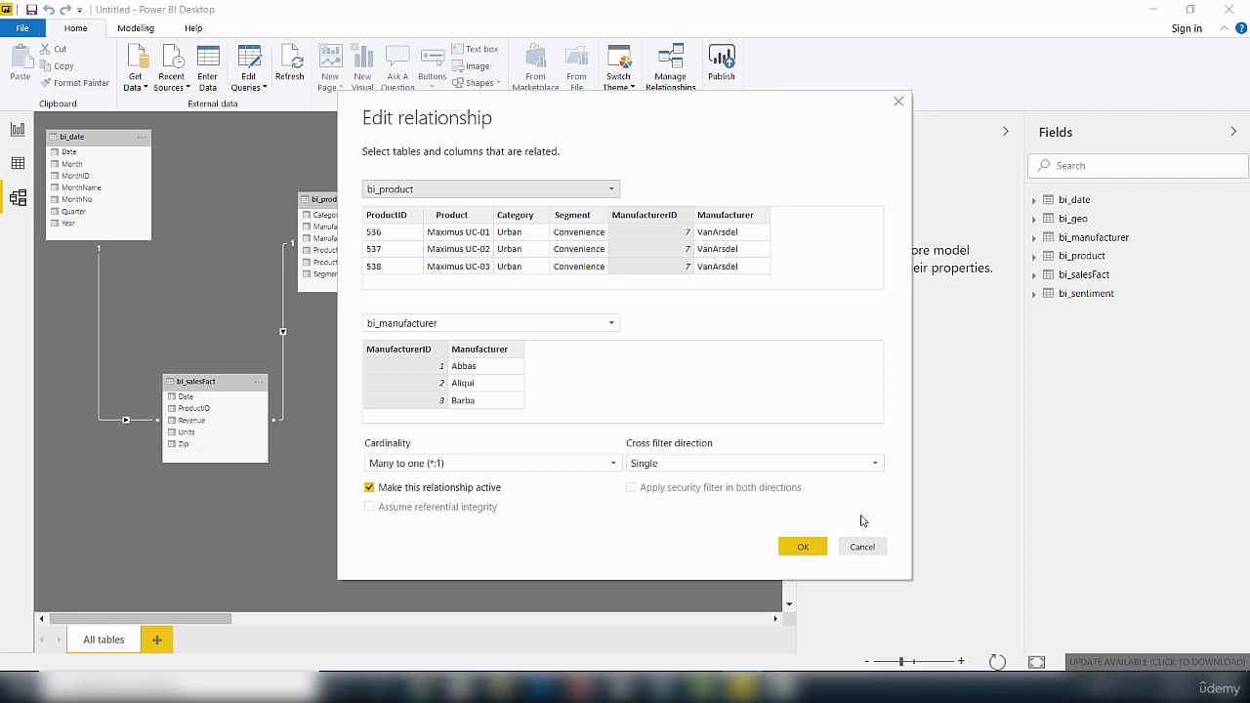
click(864, 547)
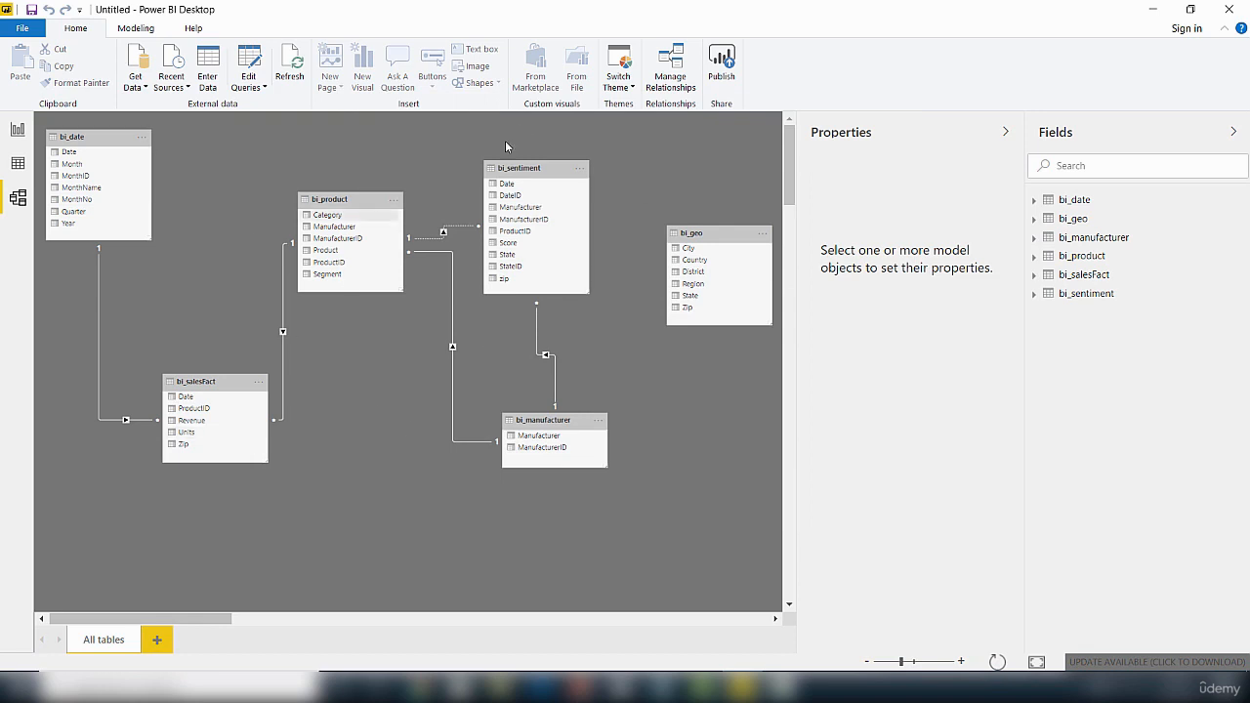
In the relationship manager, view the details of the bi_product to bi_manufacturer relationship and autodetect new relationships
click(667, 82)
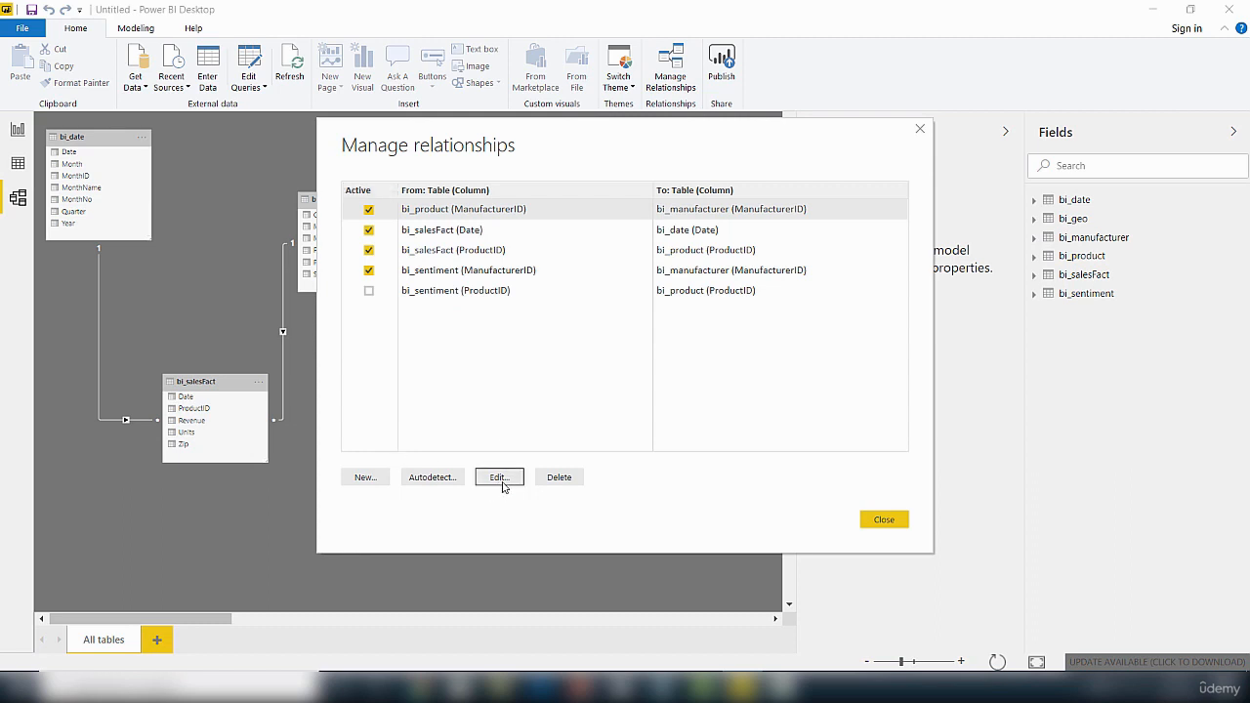
click(500, 478)
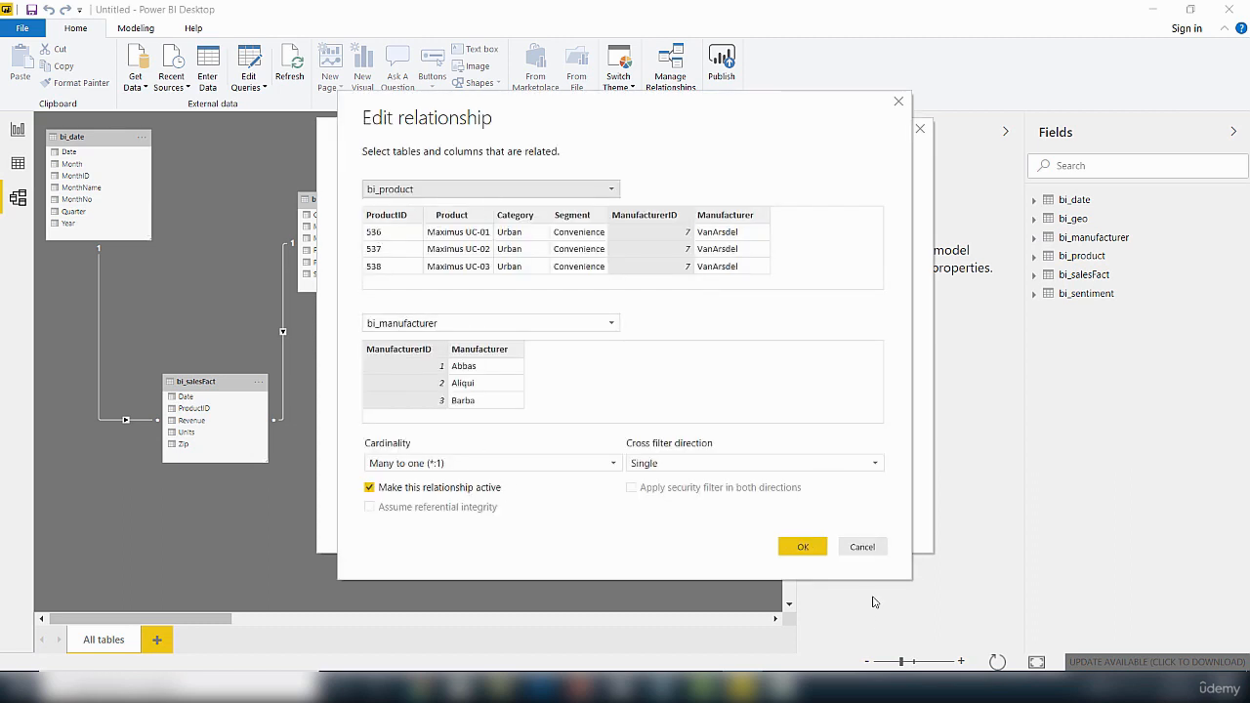
click(863, 547)
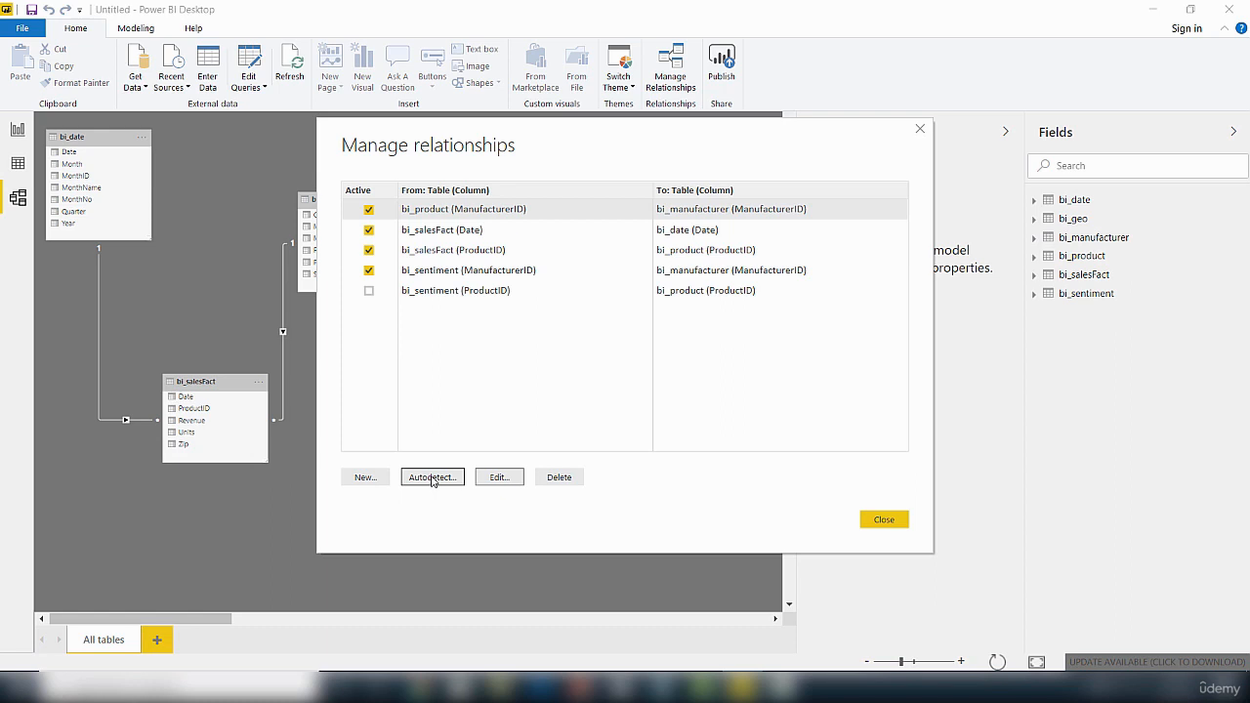
click(432, 478)
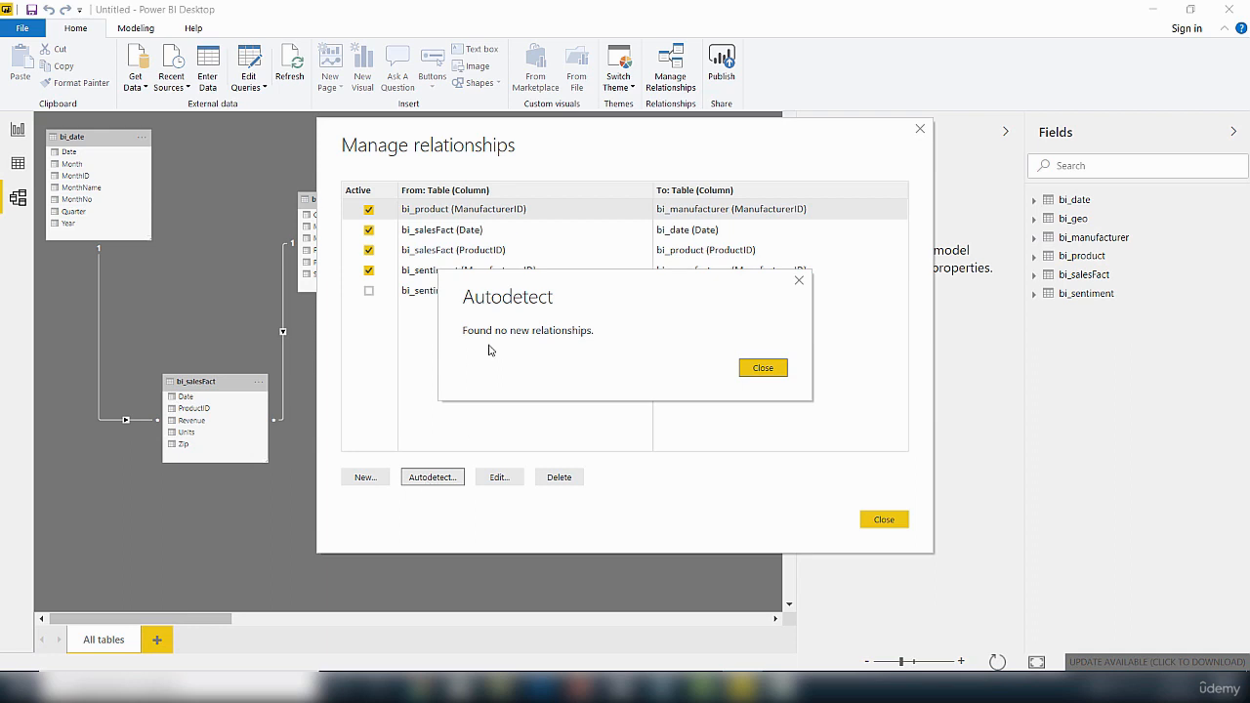
click(803, 283)
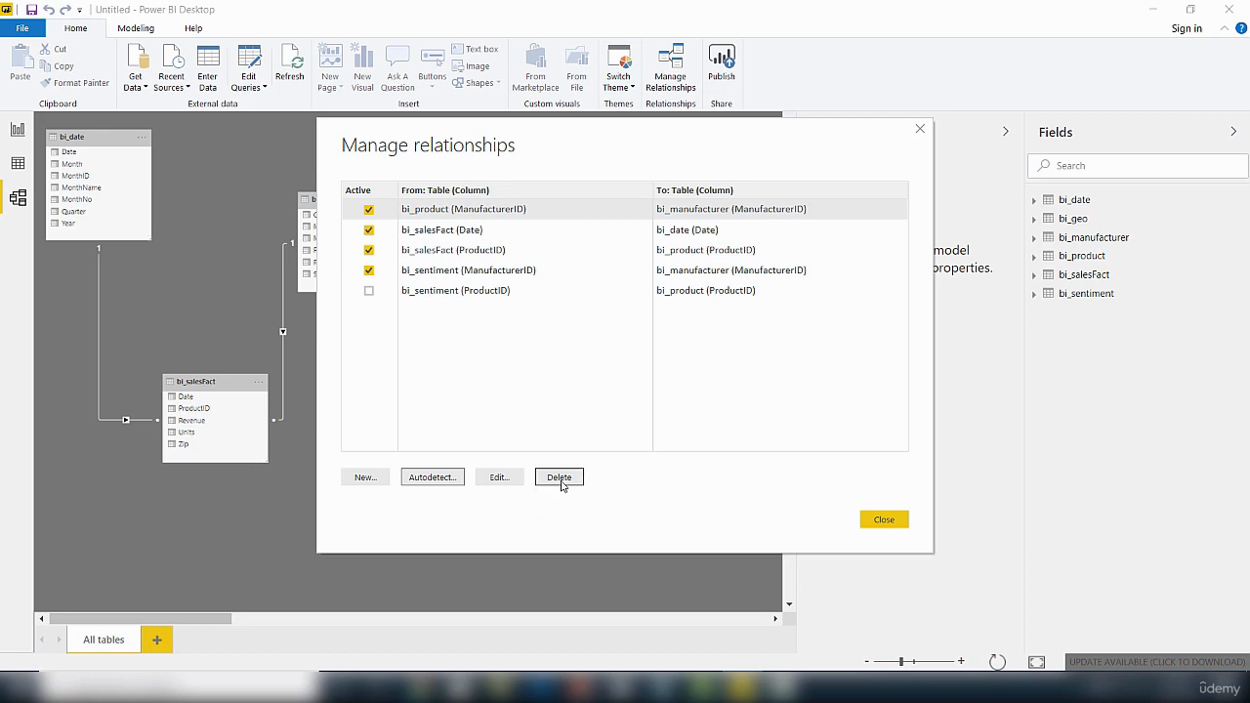
click(366, 478)
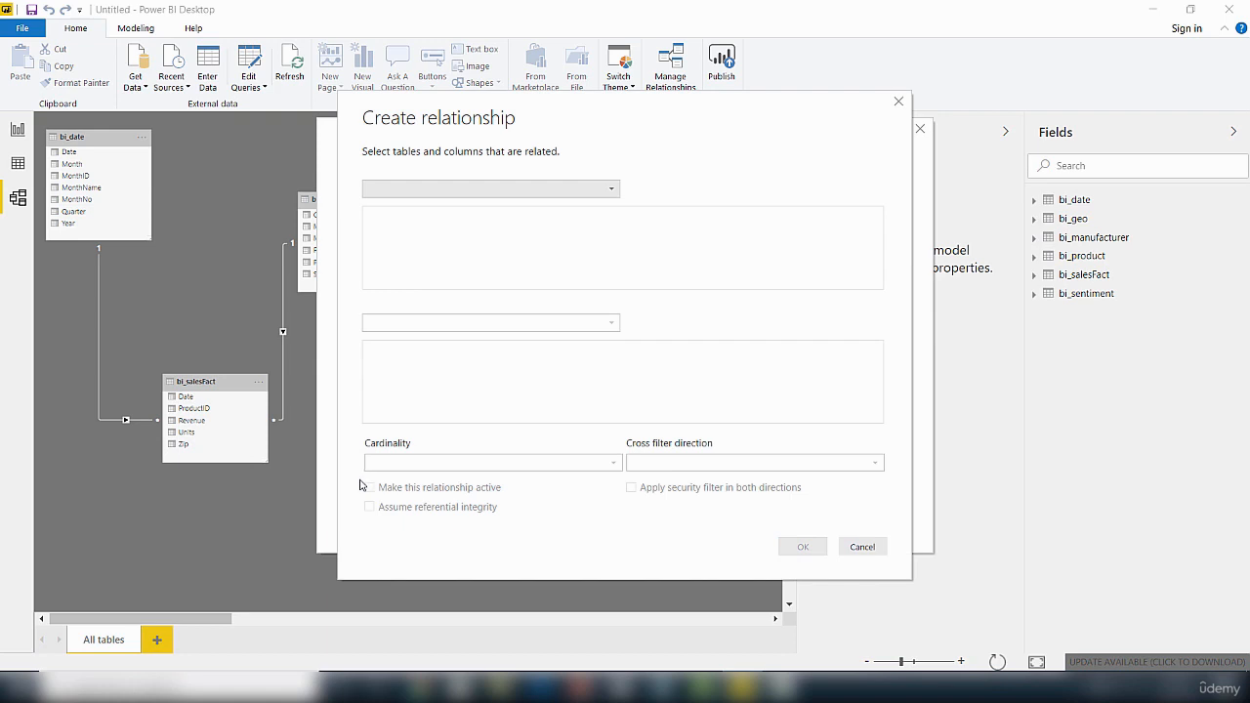
click(613, 189)
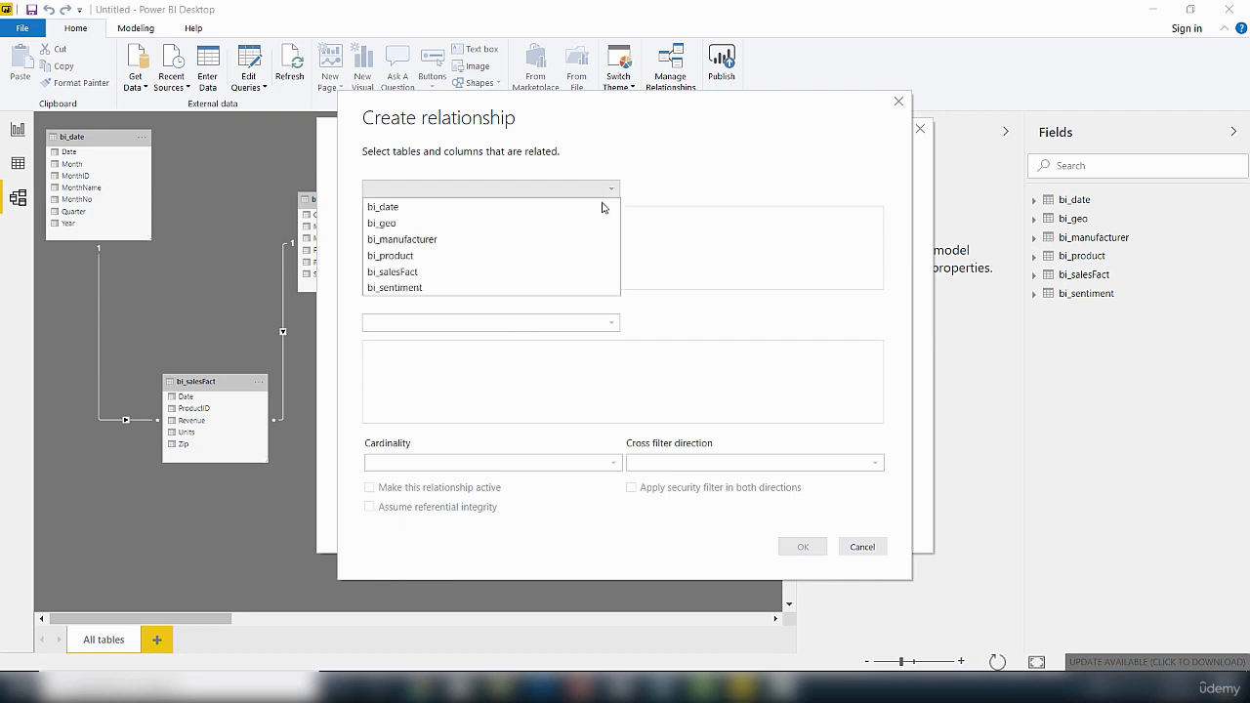
click(401, 226)
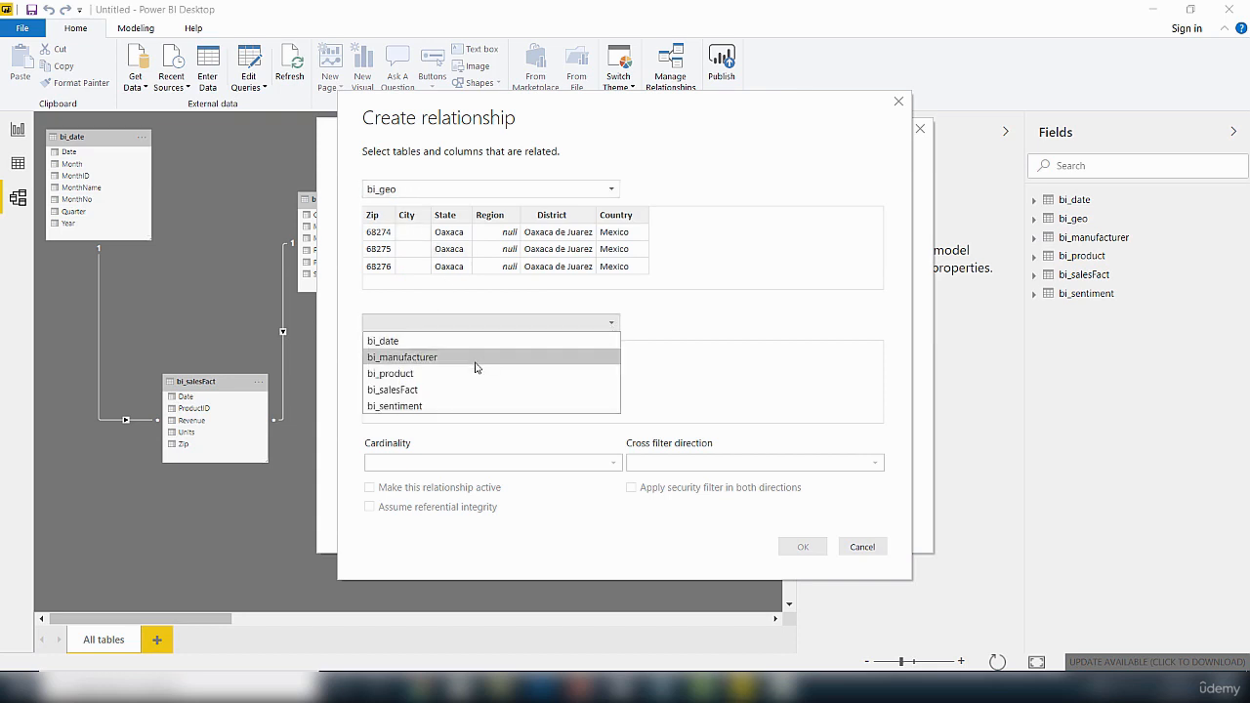
click(409, 347)
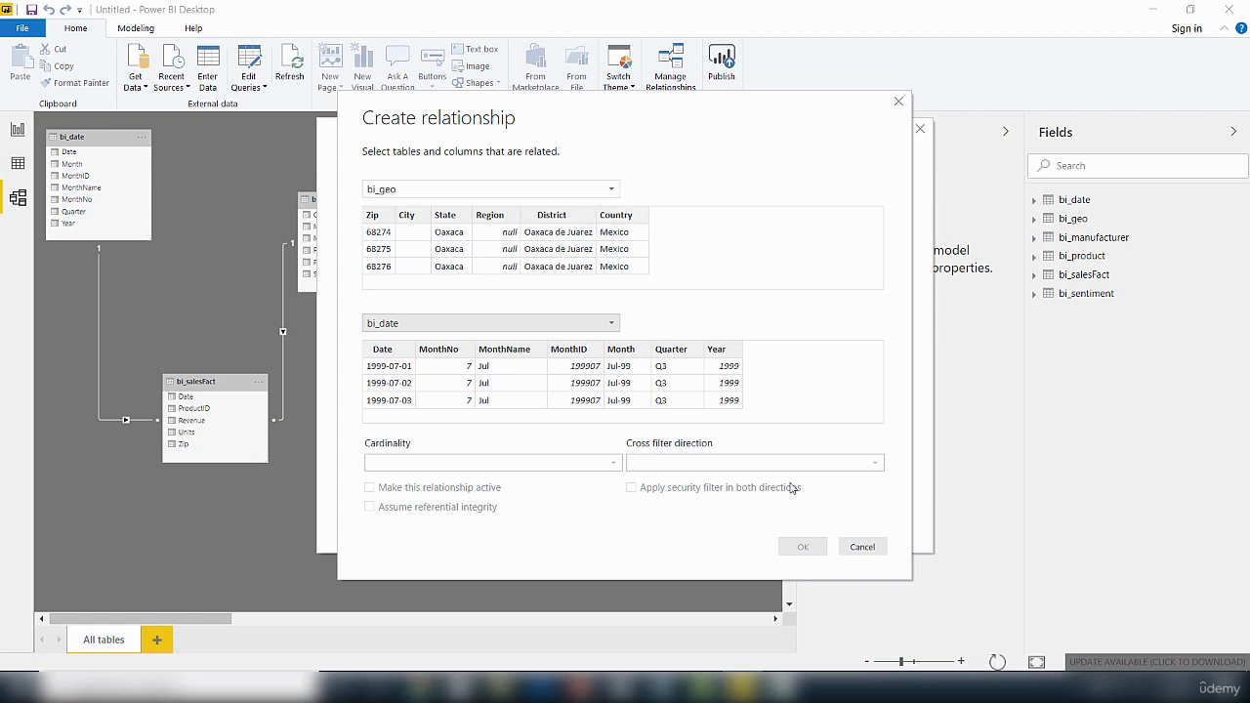
click(863, 549)
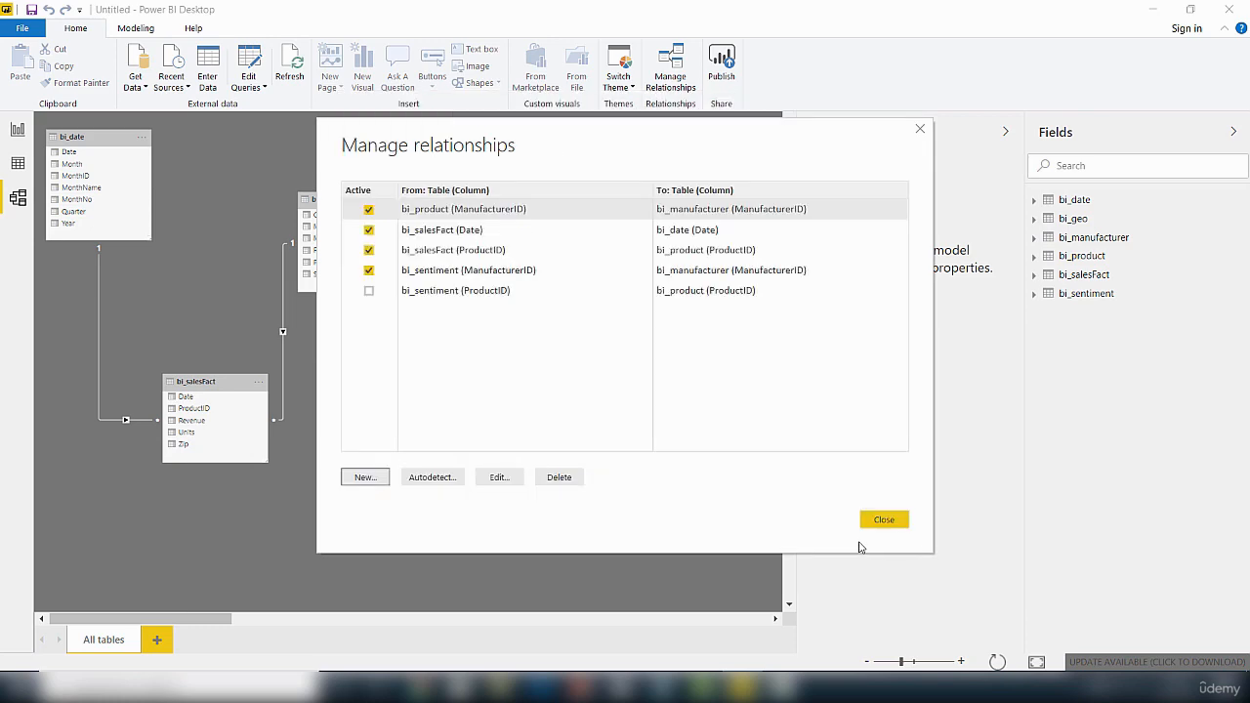
click(880, 520)
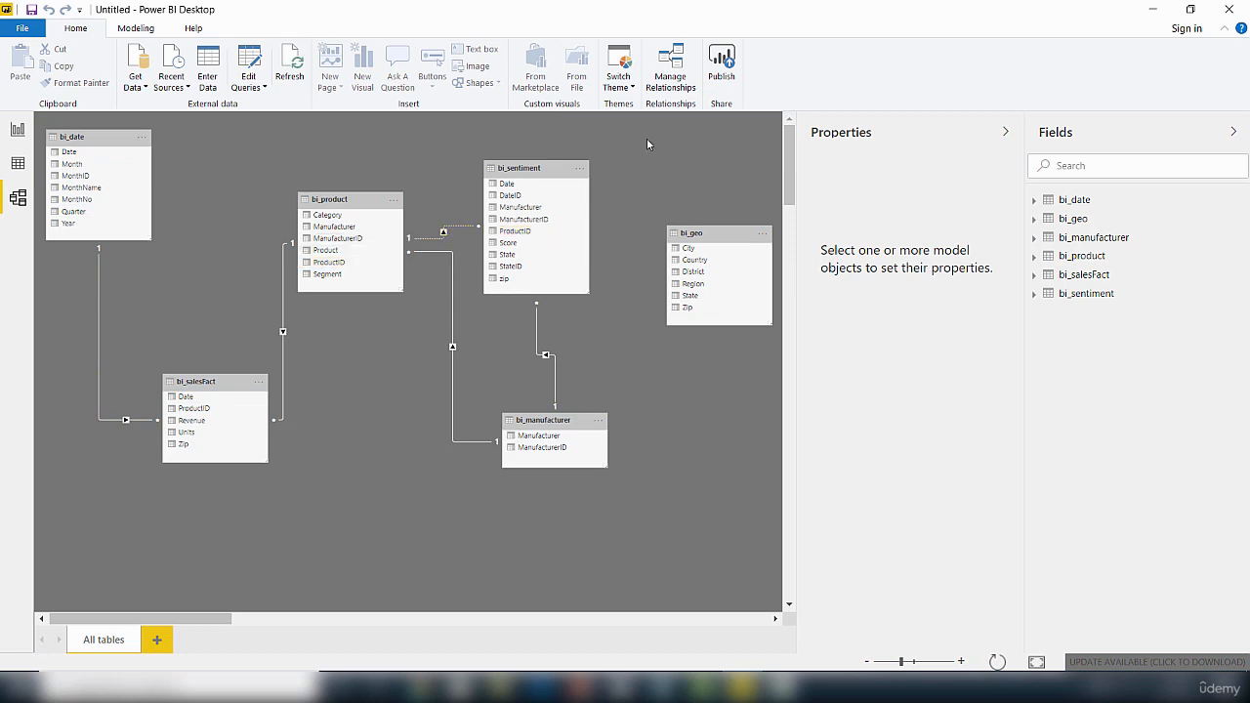
From the relationship manager, examine the cardinality options for the bi_product to bi_manufacturer relationship and keep Many to one (*:1)
click(681, 86)
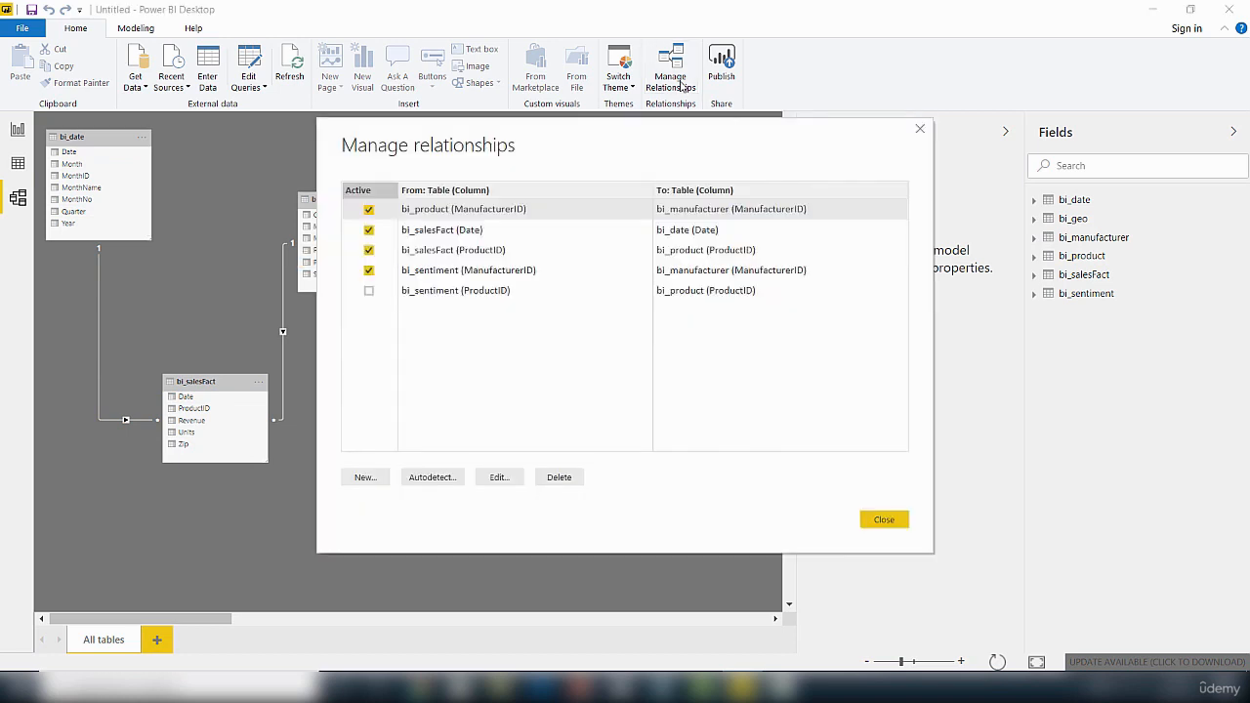
click(496, 484)
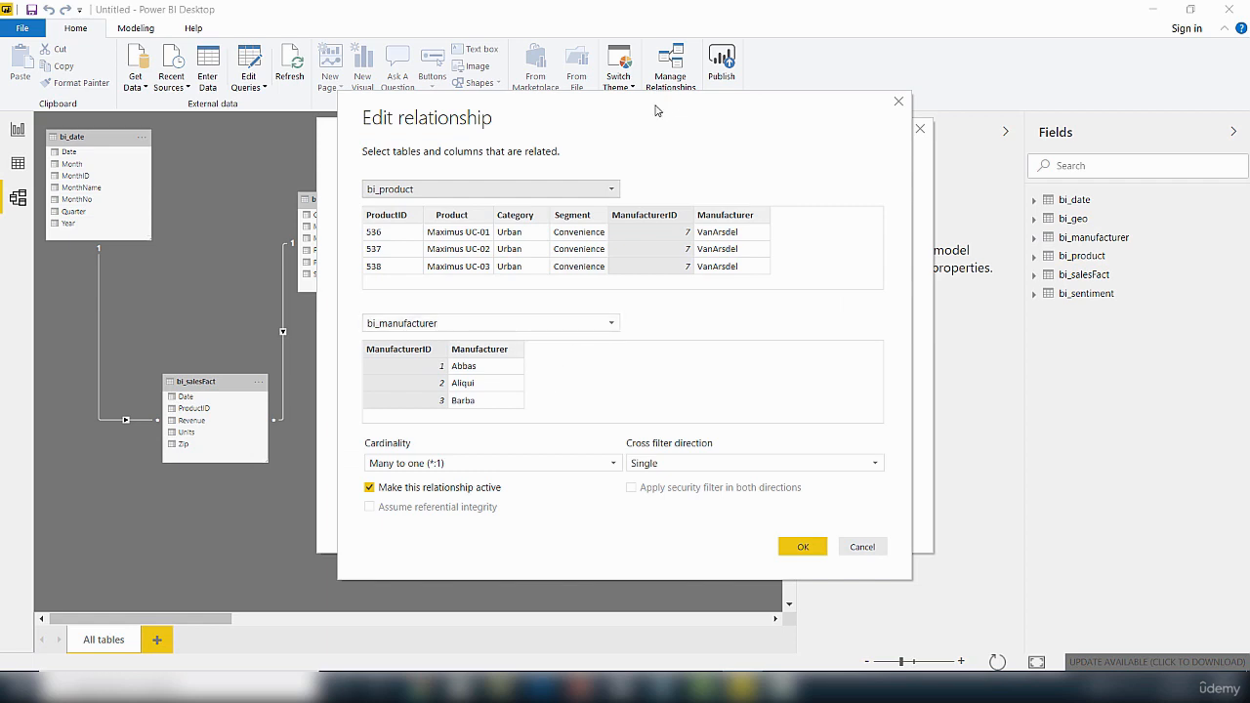
mouse_move(651, 119)
mouse_down()
mouse_move(709, 130)
mouse_move(690, 134)
mouse_move(673, 115)
mouse_up()
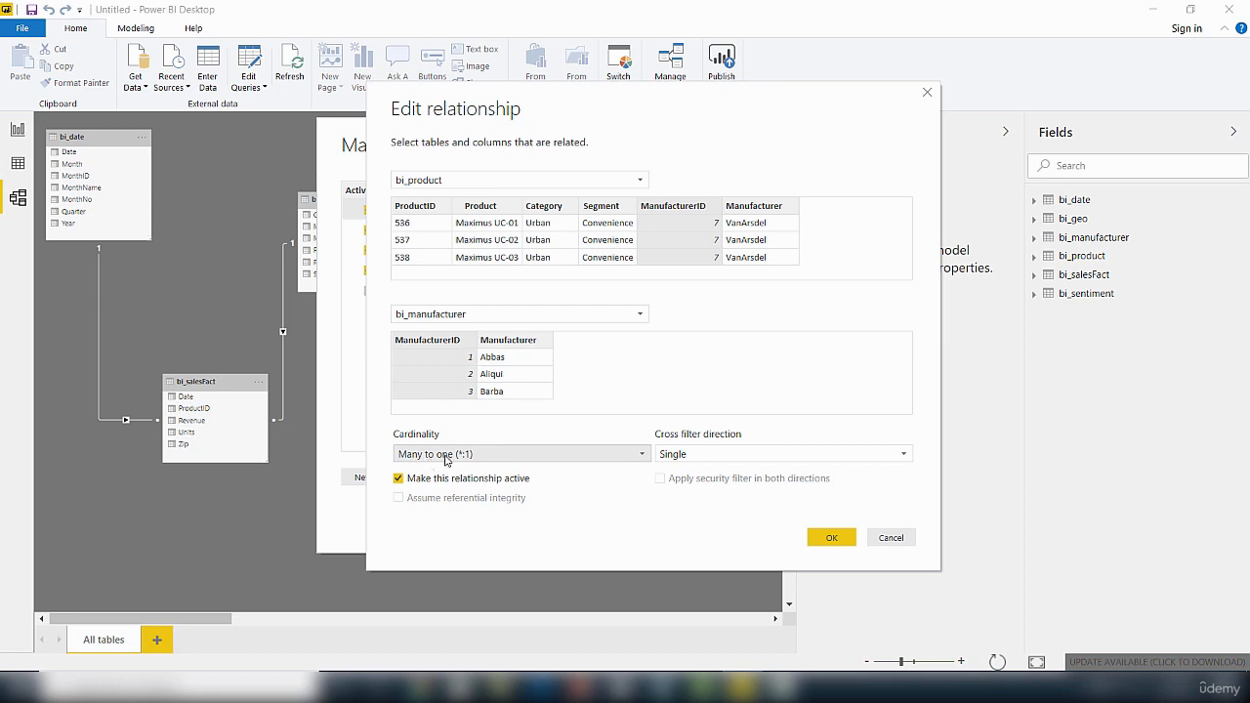
click(644, 457)
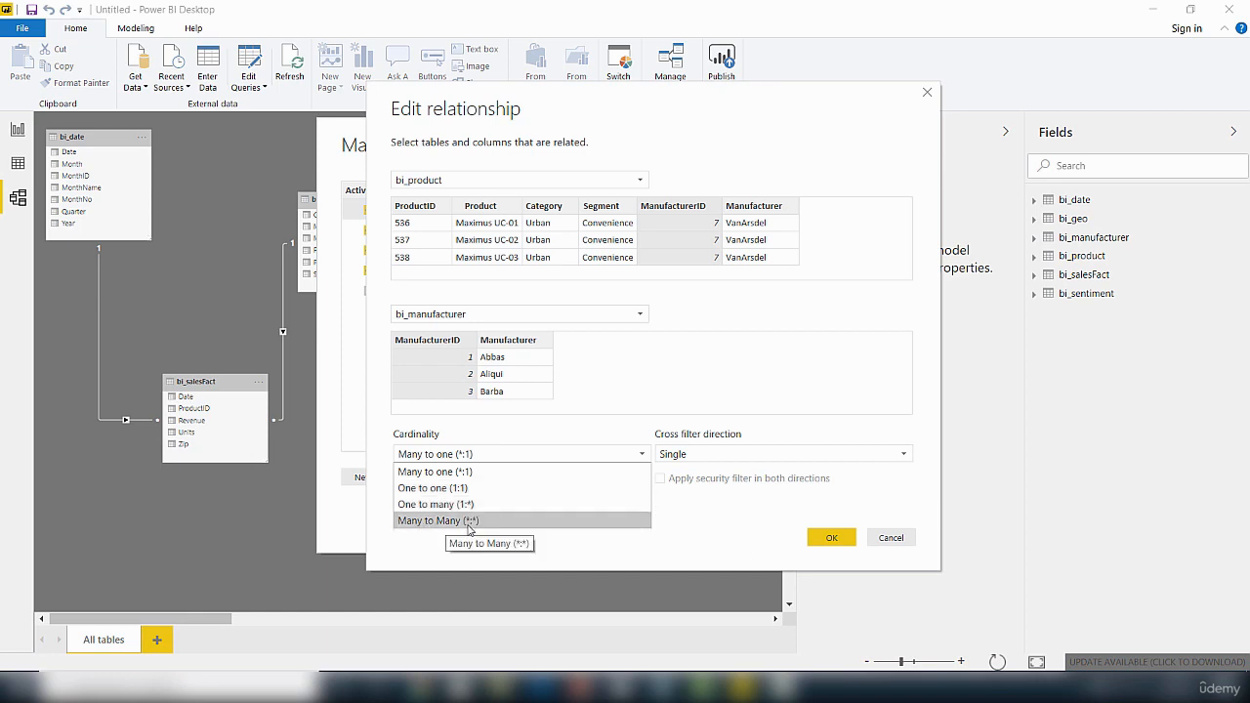
click(779, 392)
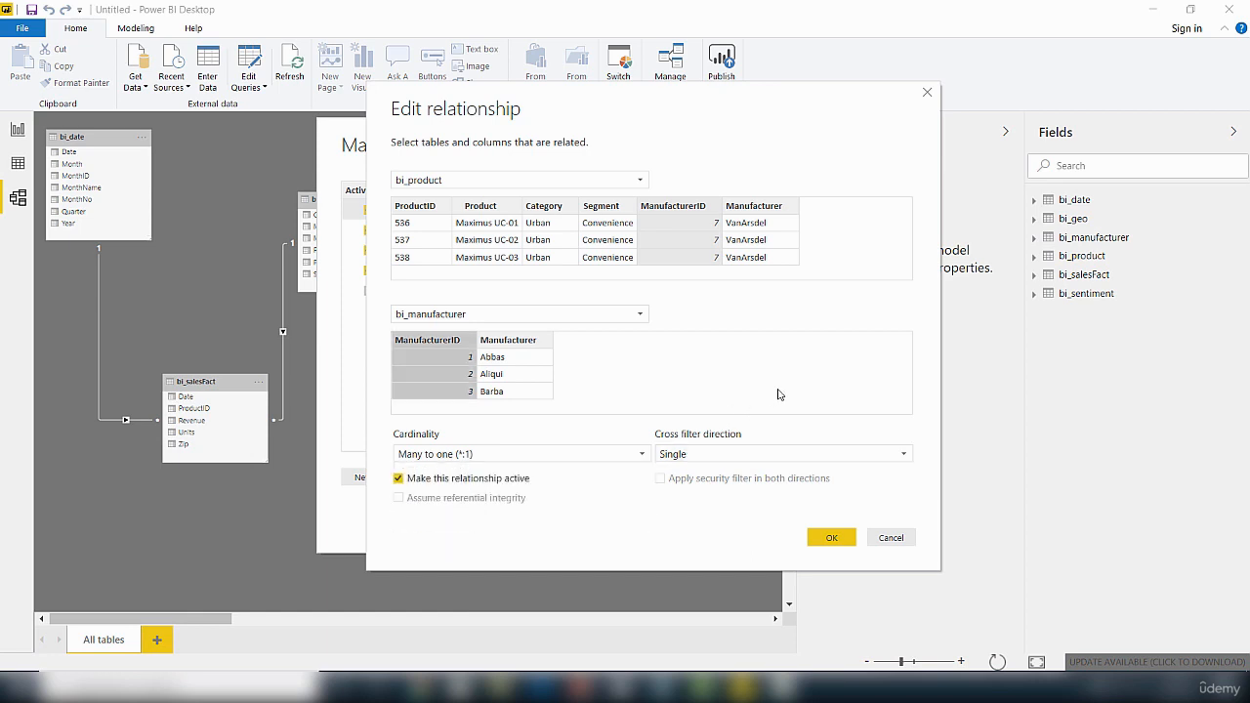
click(831, 539)
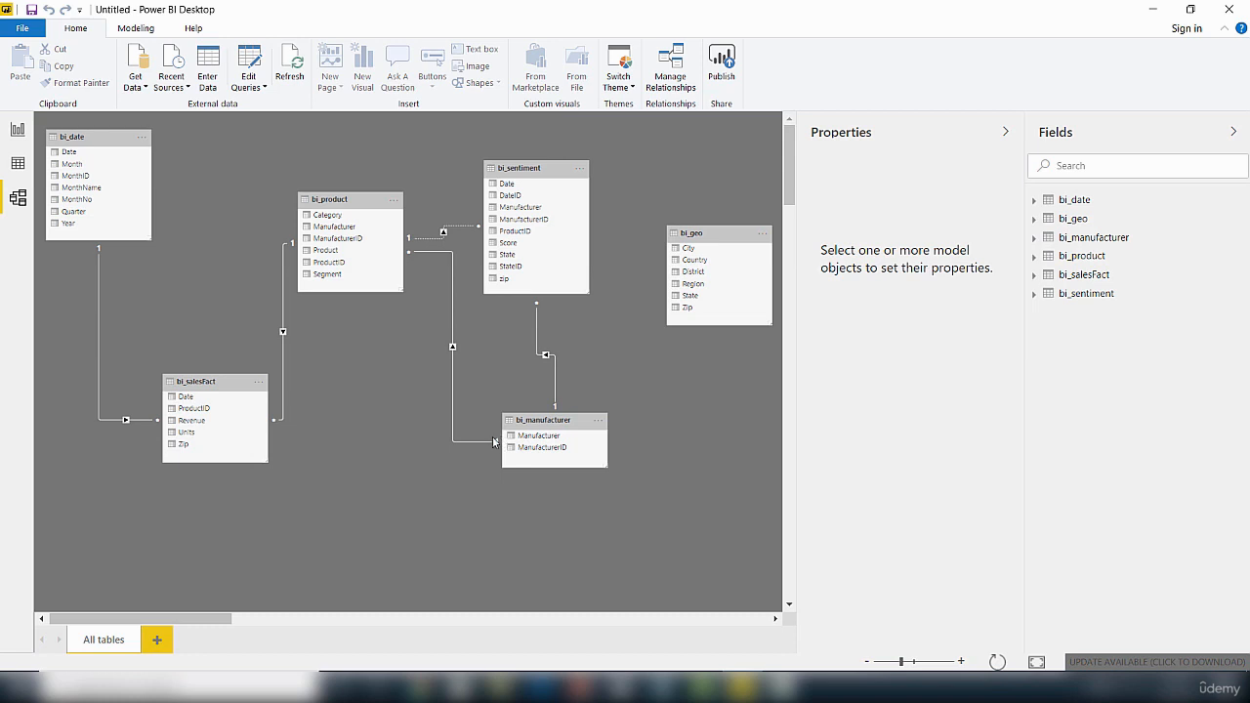
Set the cross filter direction of the relationship between bi_salesFact and bi_date to Both
right_click(100, 287)
click(127, 315)
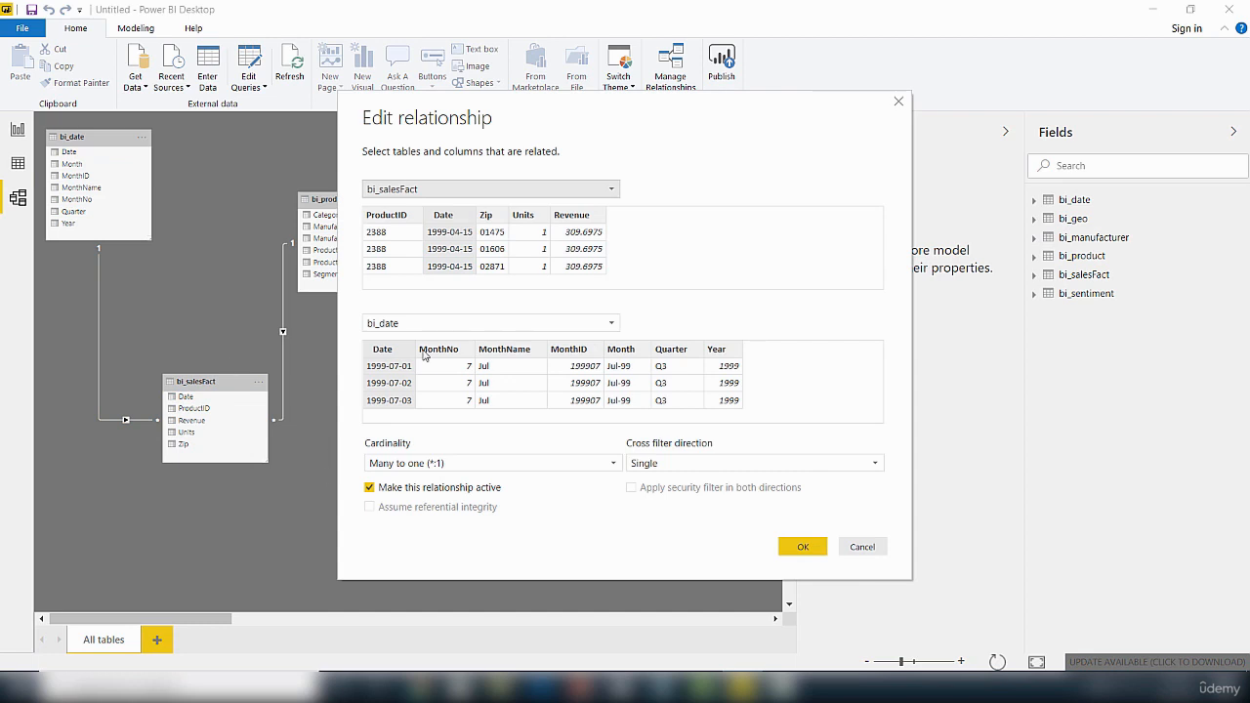
drag(651, 132, 746, 106)
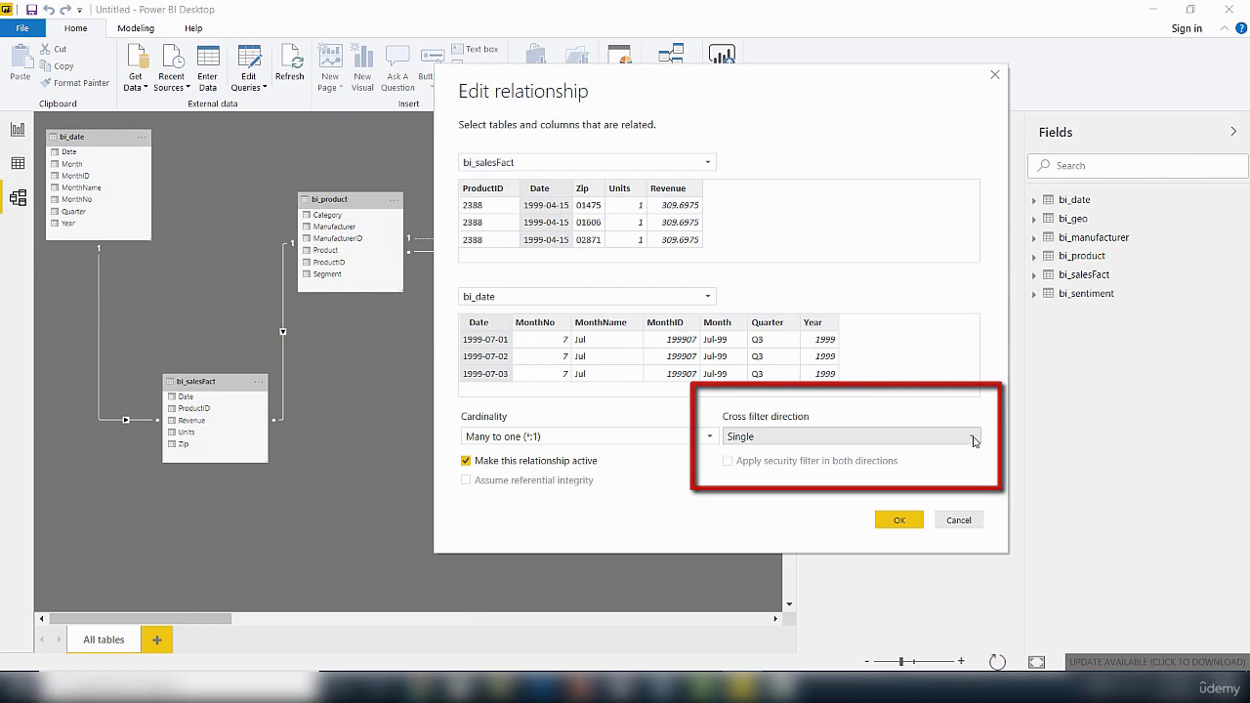
click(973, 441)
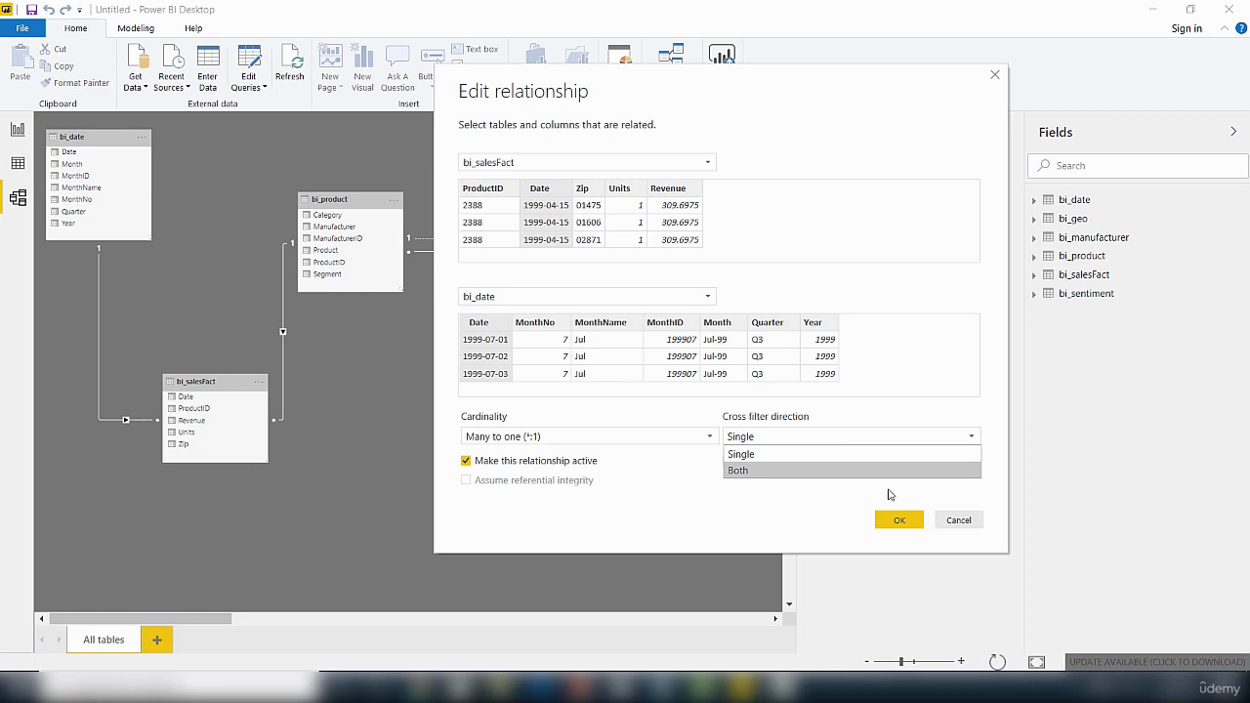
click(817, 473)
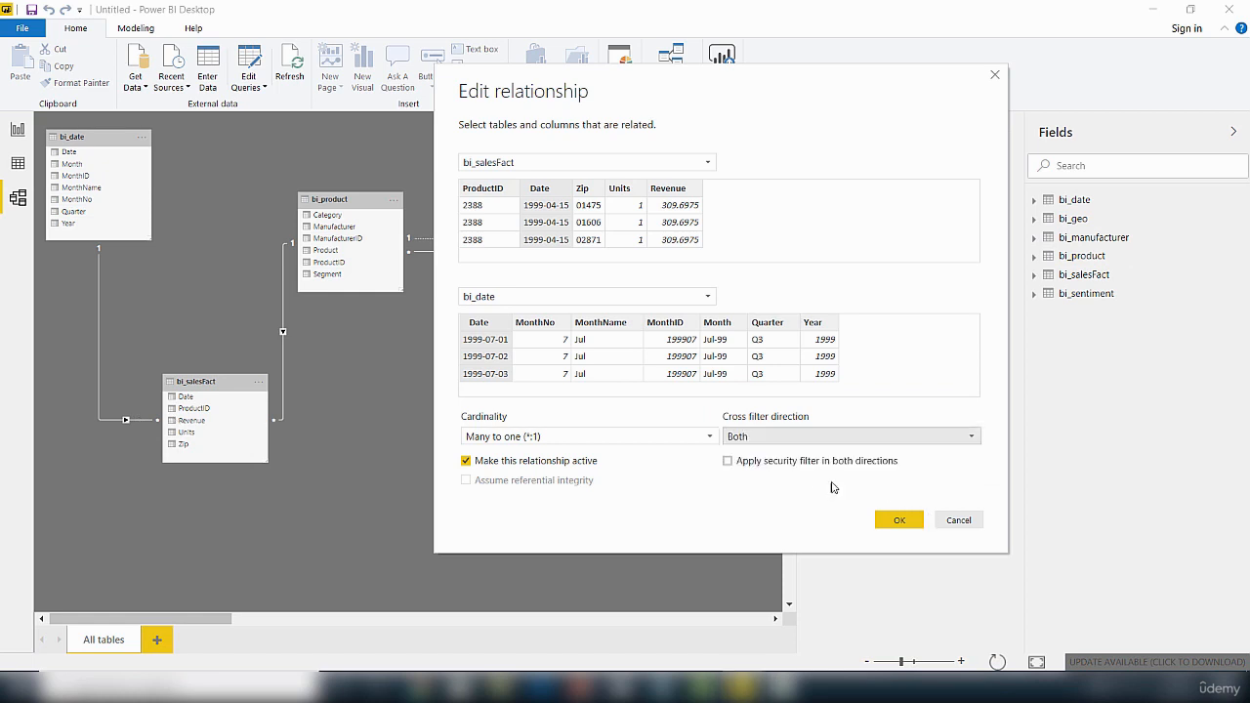
click(901, 520)
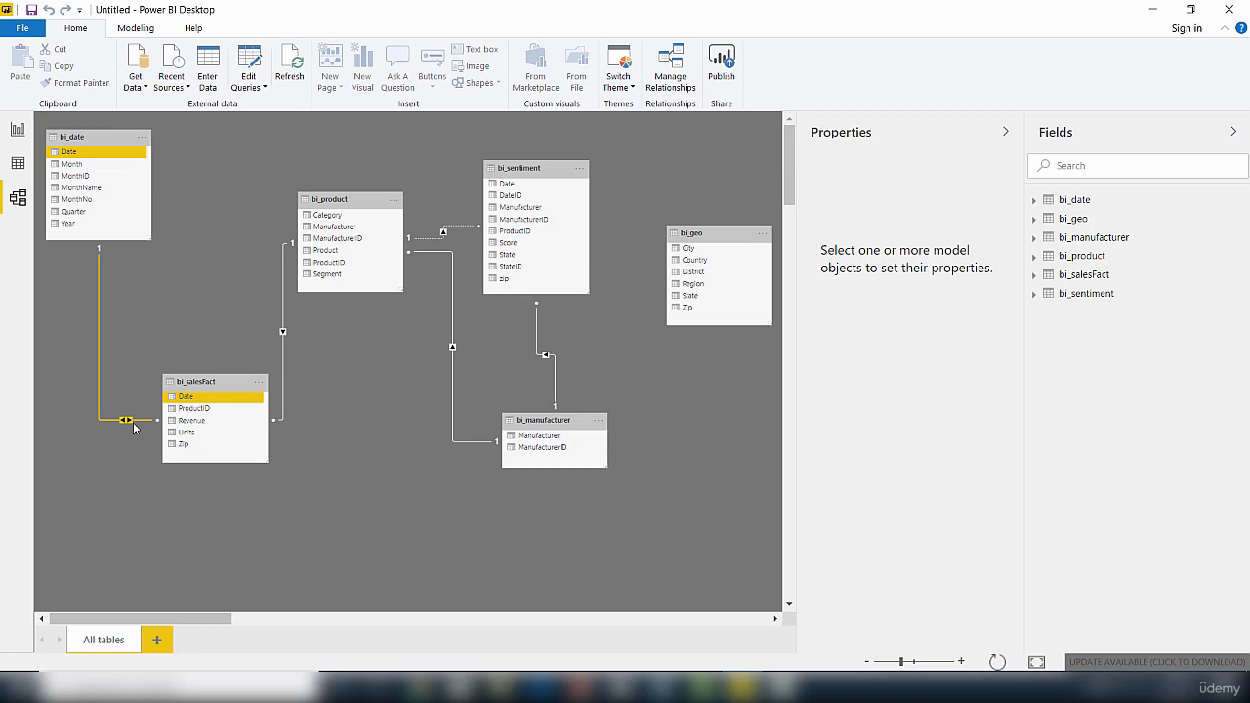
Set the cross filter direction of the relationship between bi_salesFact and bi_product to Both
right_click(282, 330)
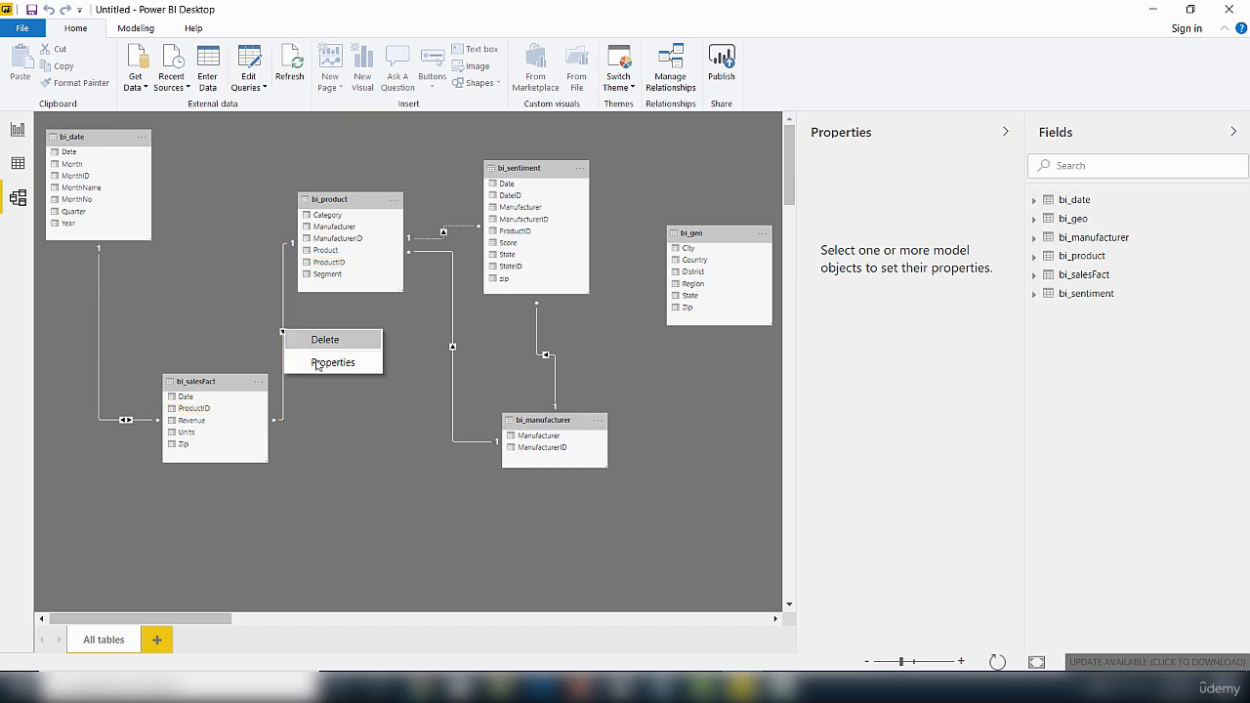
click(316, 363)
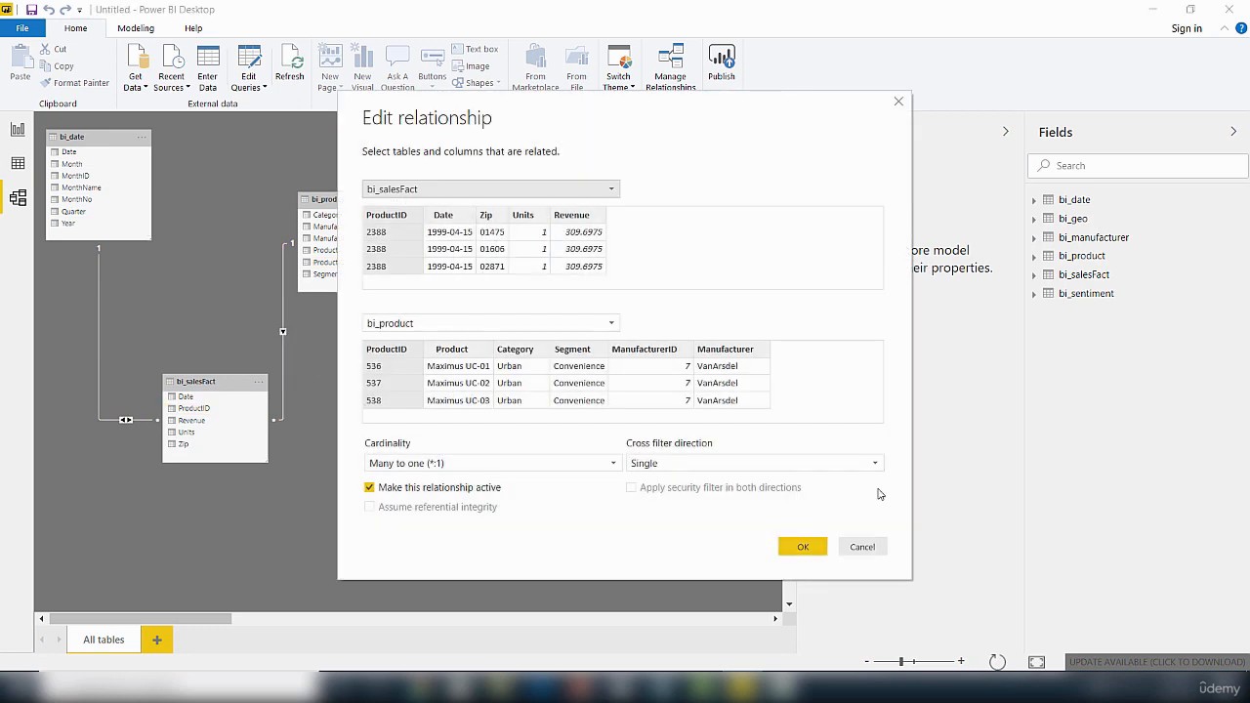
click(875, 464)
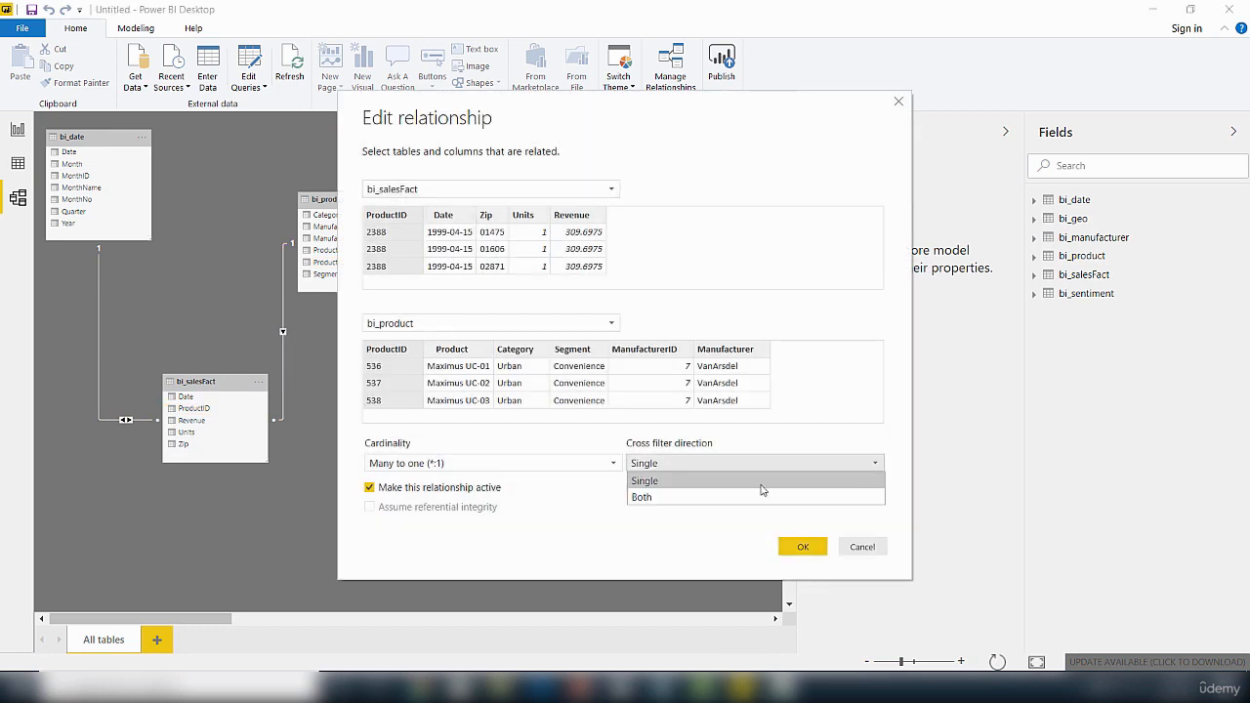
click(718, 498)
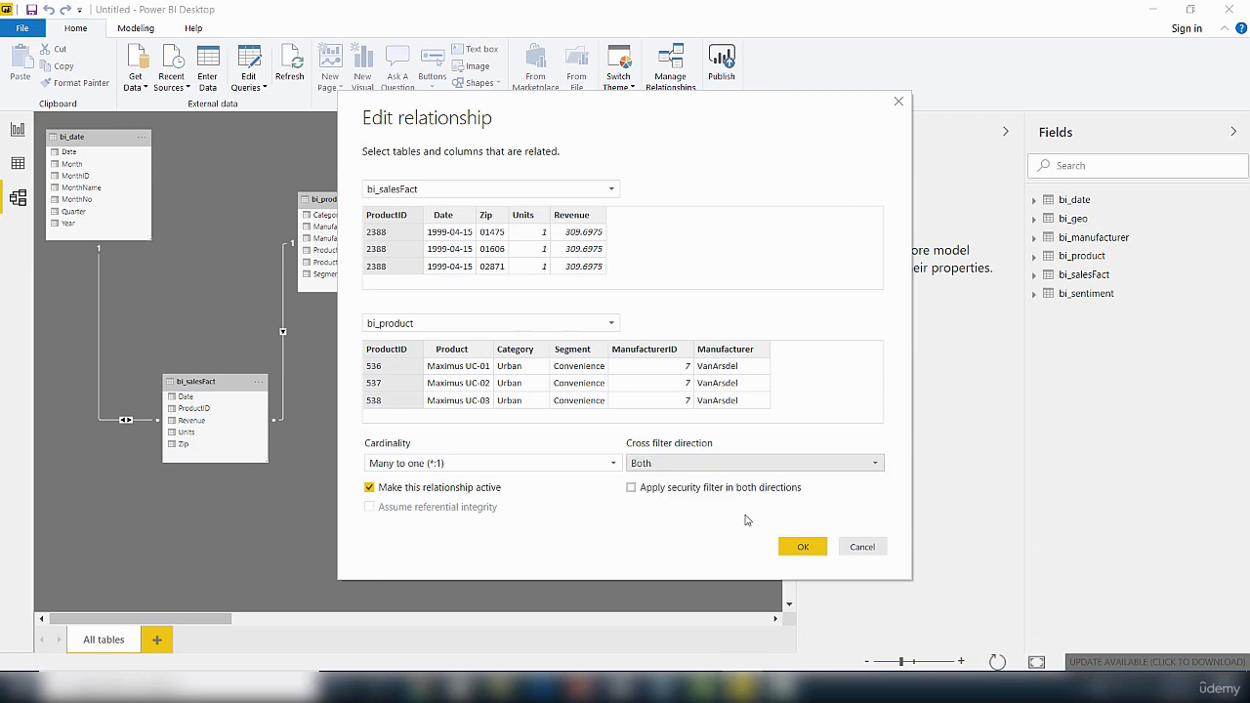
click(800, 547)
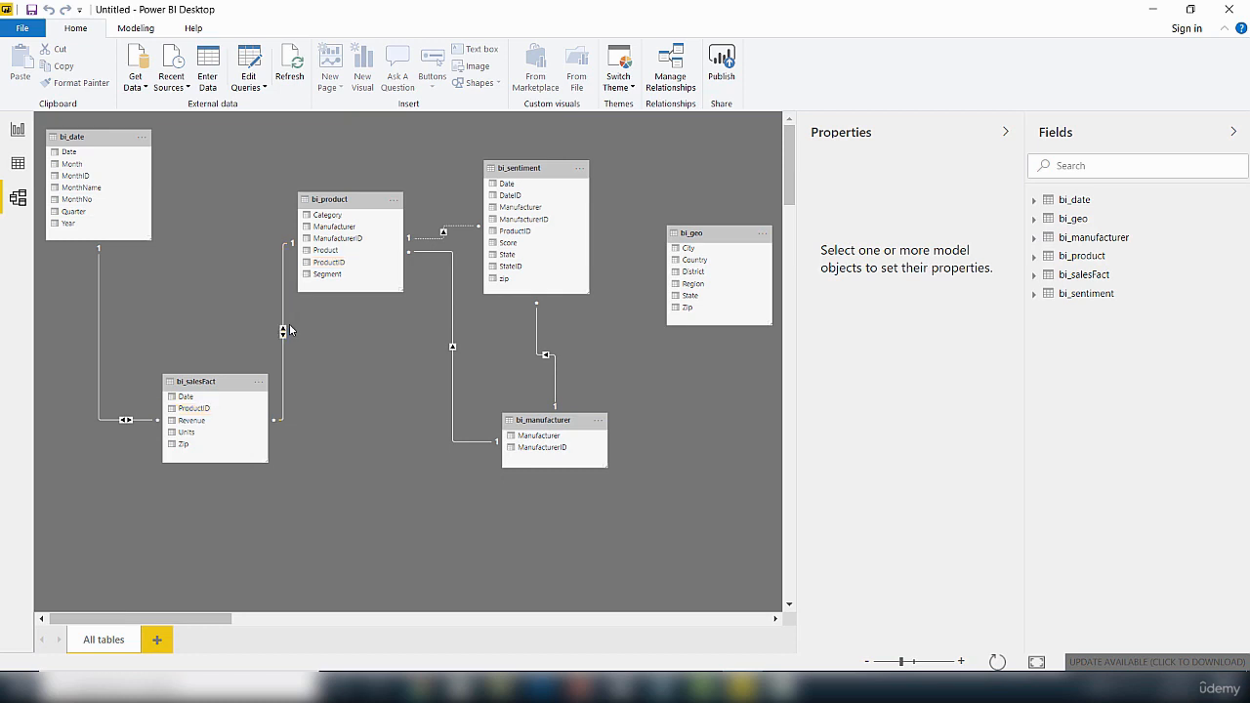
Check the options of the StateID field in bi_sentiment, hide the bi_geo table in report view and unhide it again
right_click(535, 270)
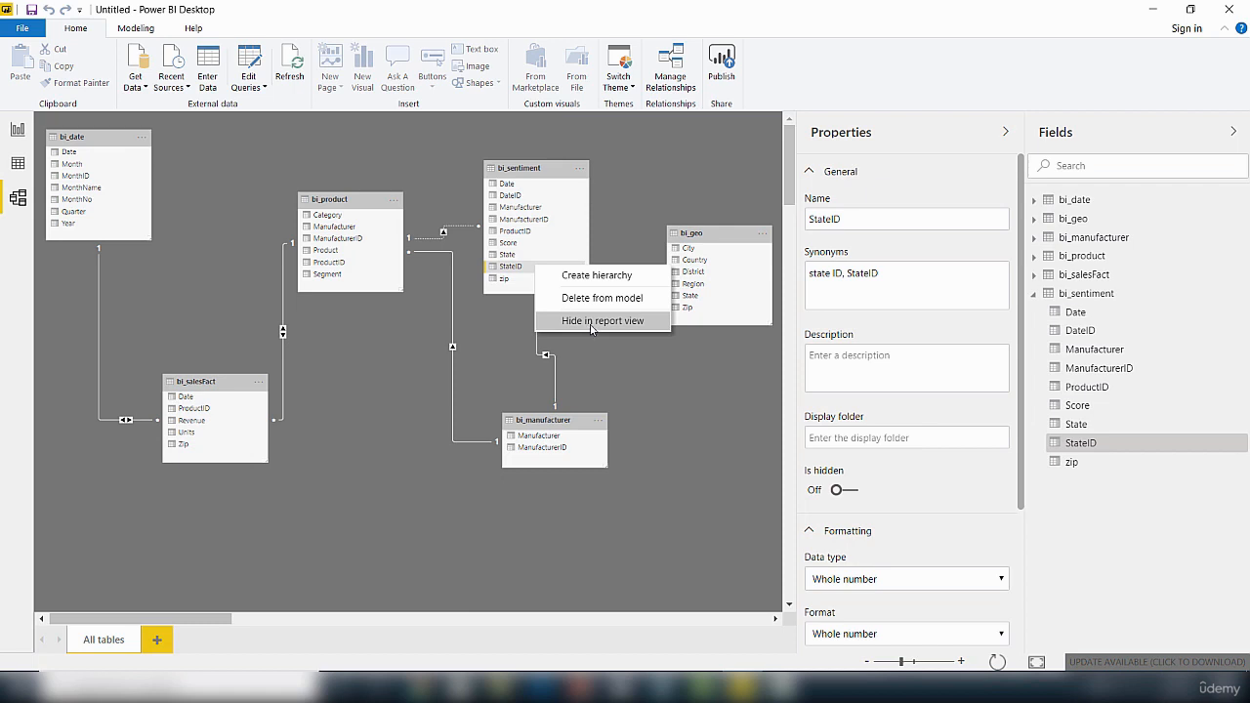
click(670, 378)
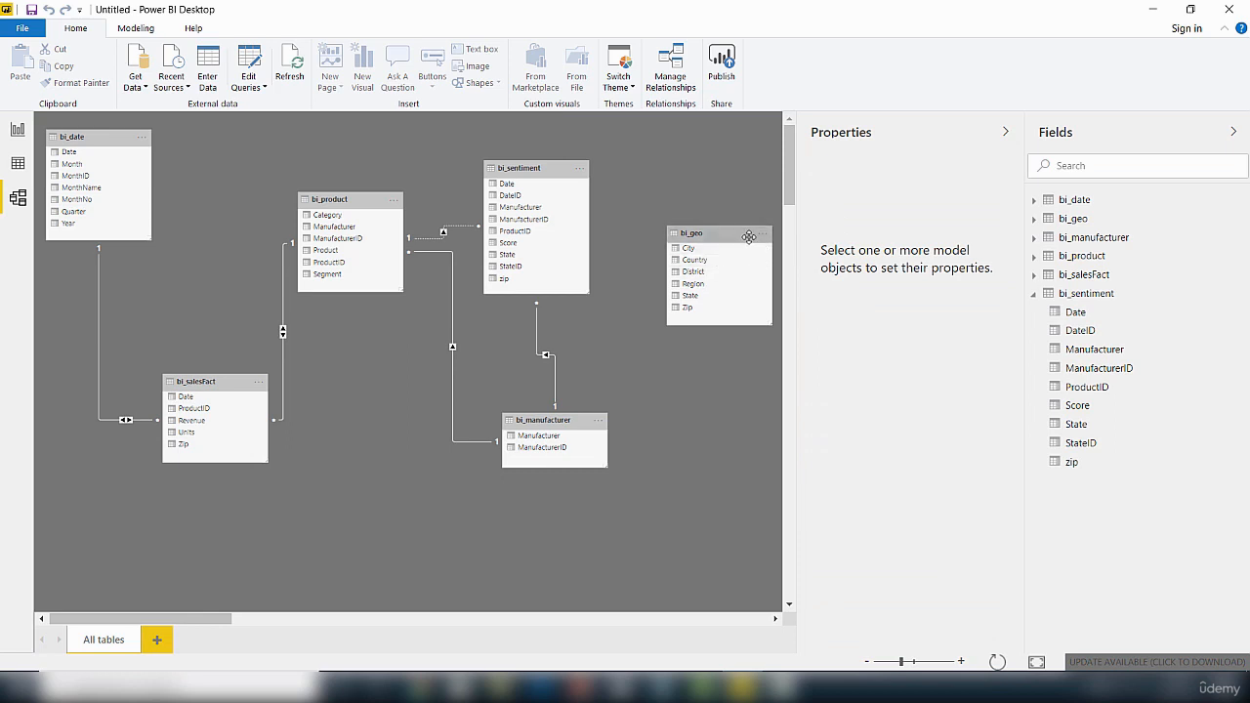
click(764, 238)
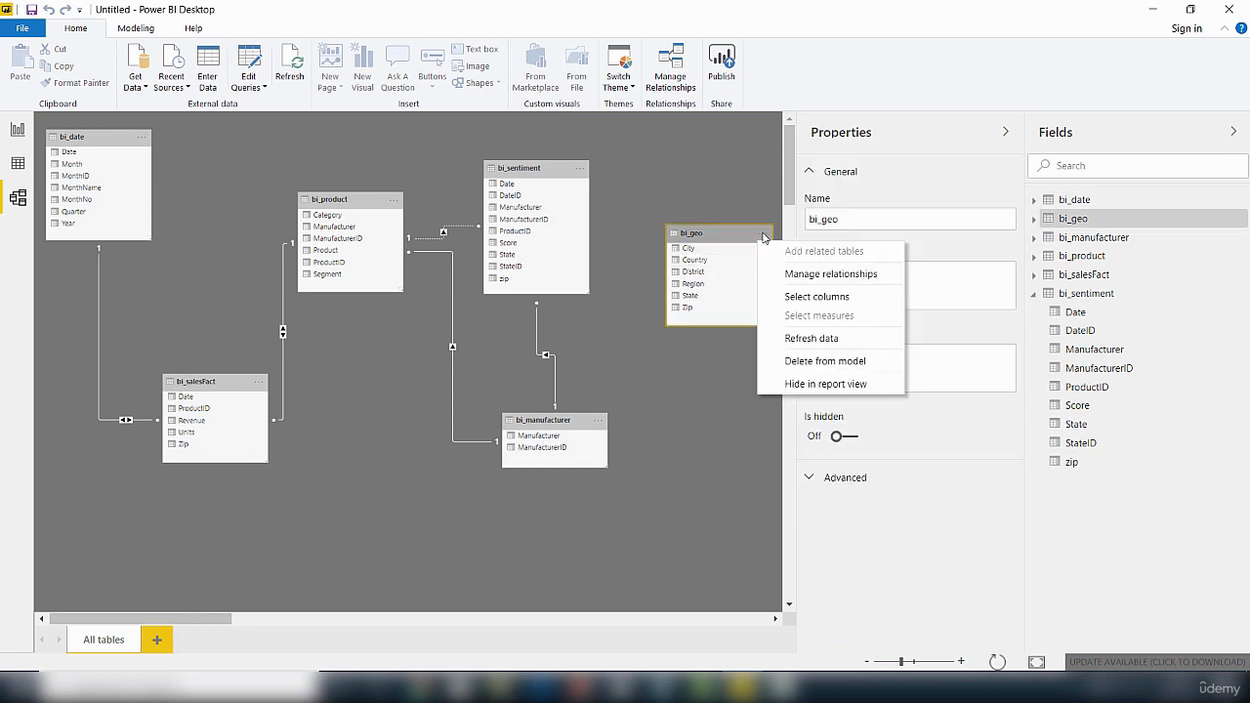
click(819, 385)
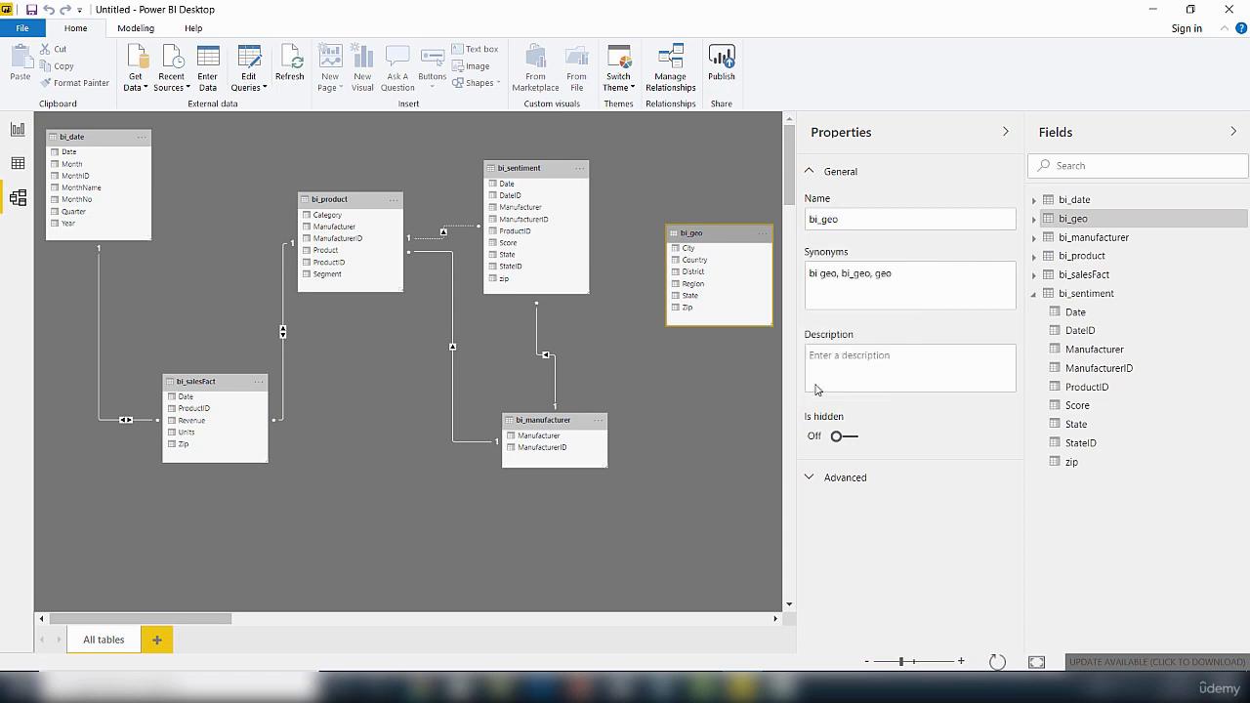
click(763, 237)
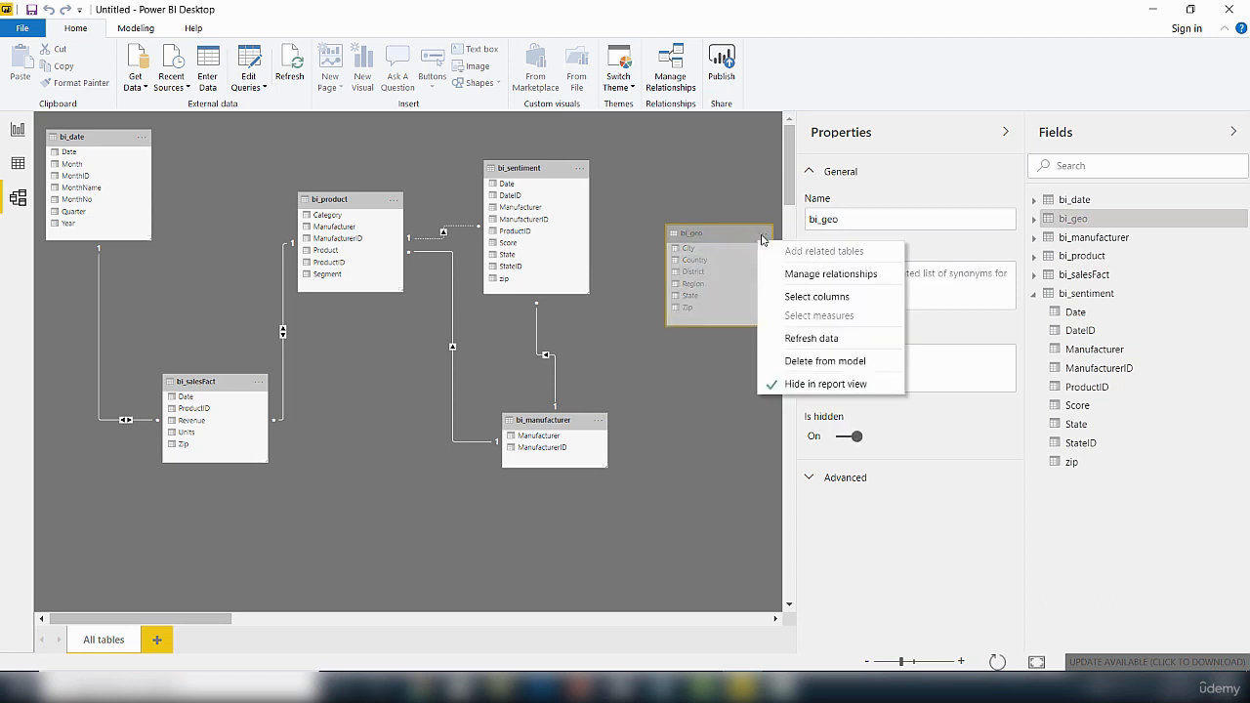
click(800, 386)
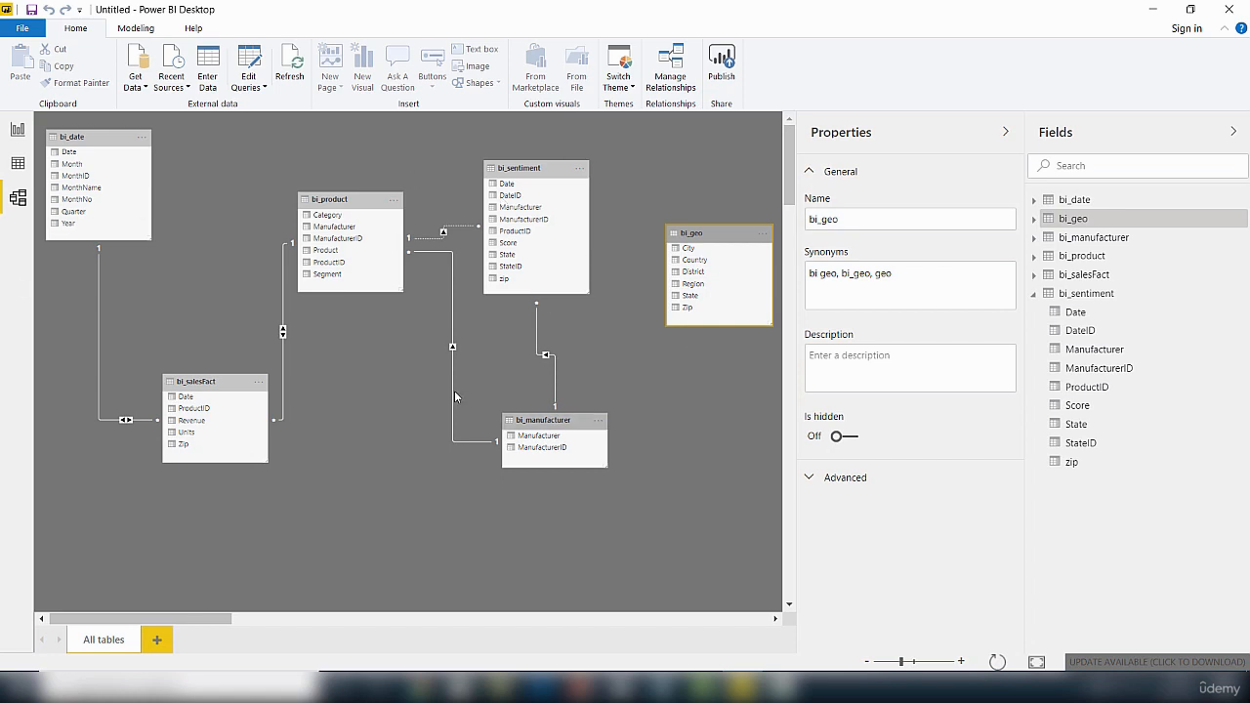
Review the model's list of relationships and the blank form for creating a new one, leaving without changes
click(664, 76)
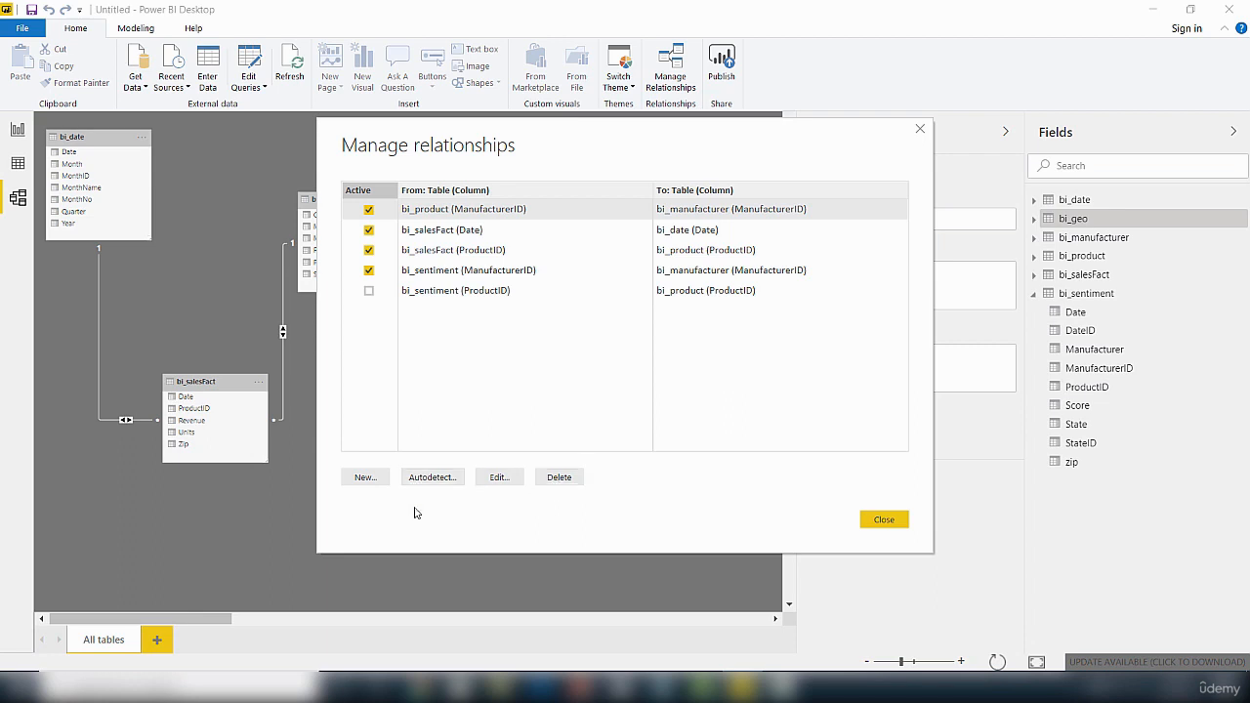
click(370, 479)
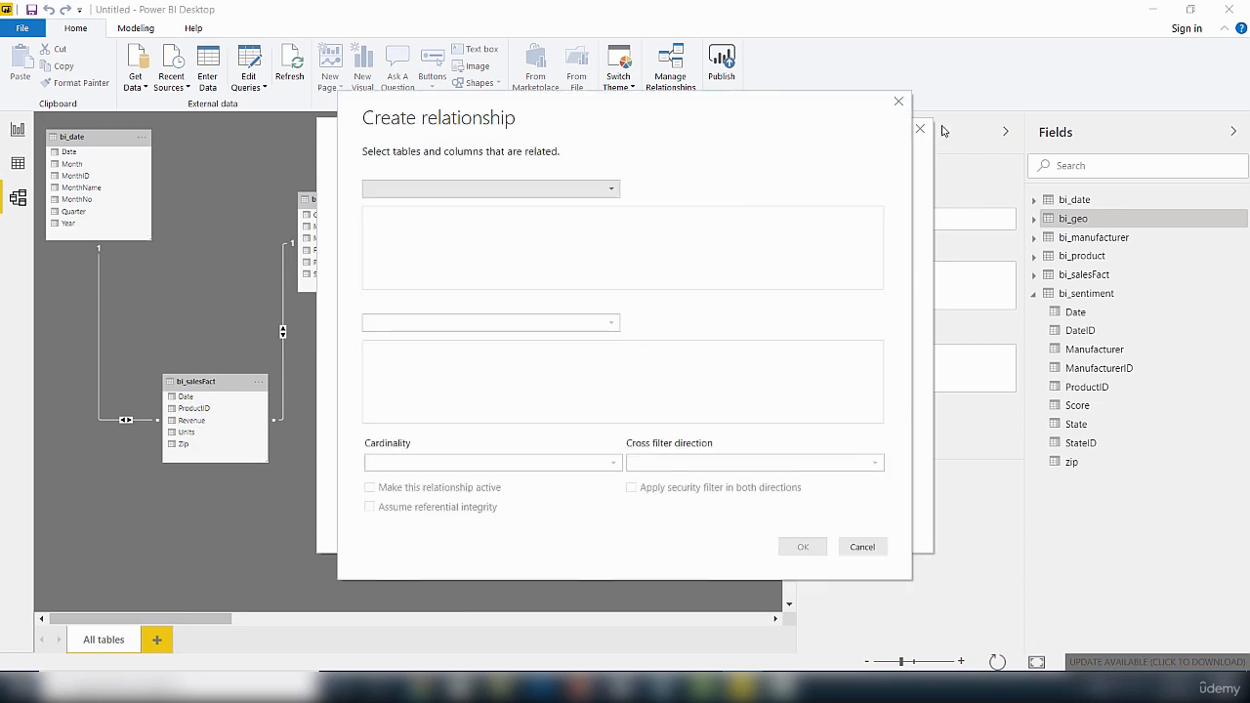
click(899, 102)
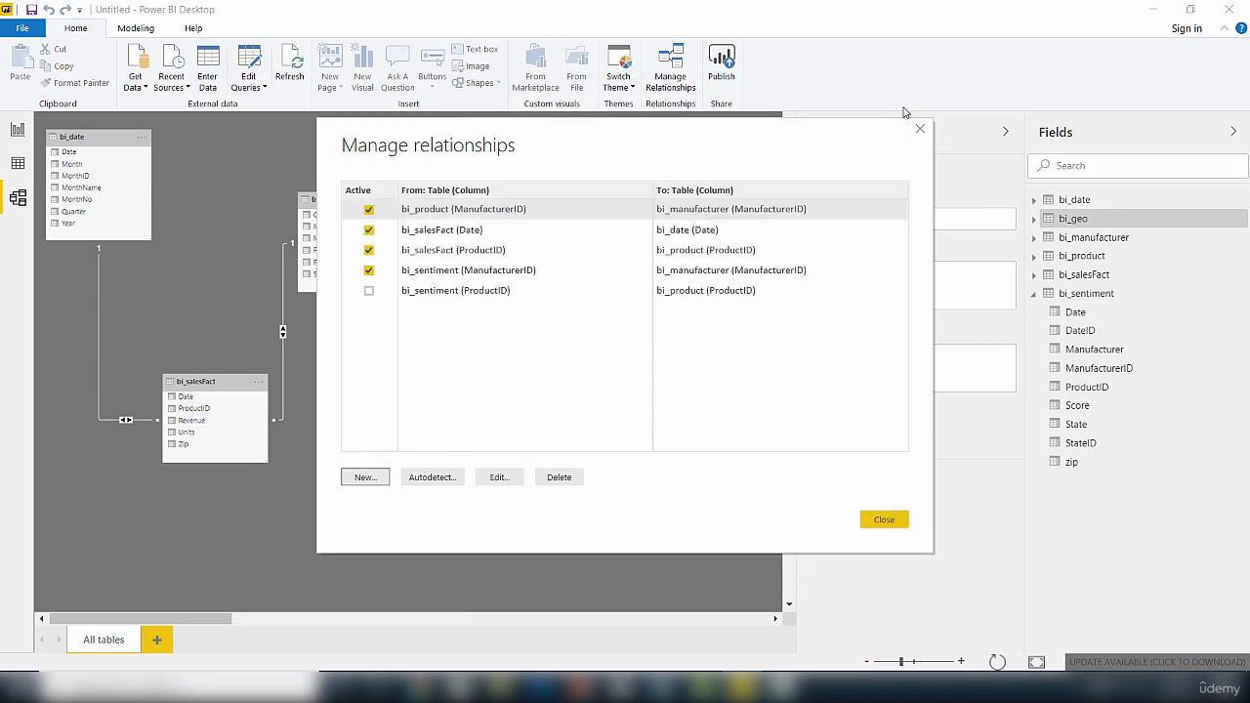
click(889, 522)
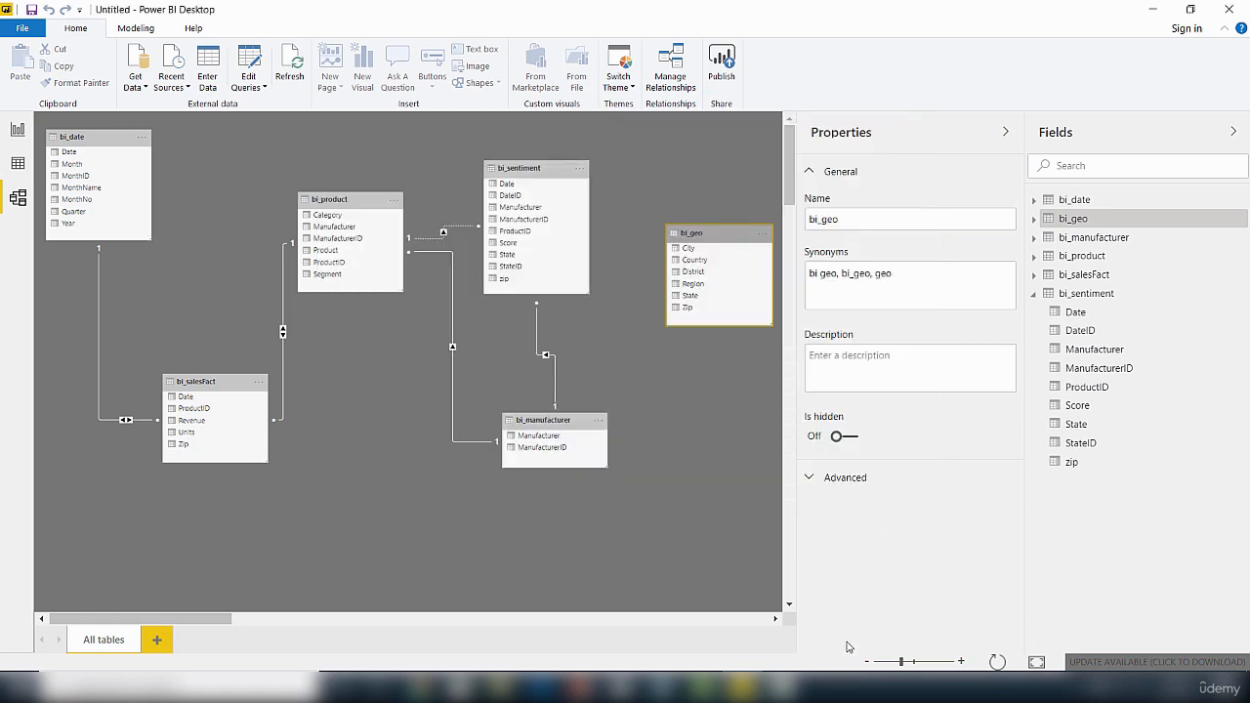